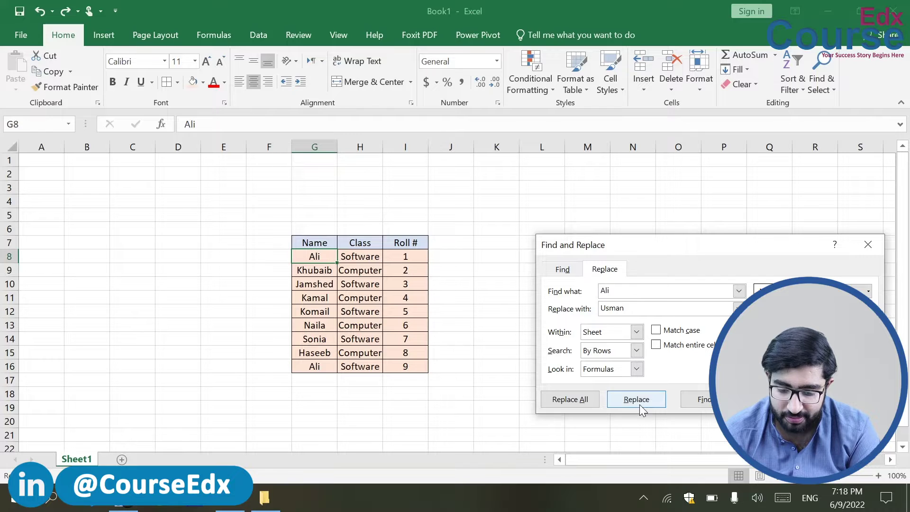
Step: Replace the searched student name in G8 and G16 one match at a time, and undo both replacements
left_click(636, 401)
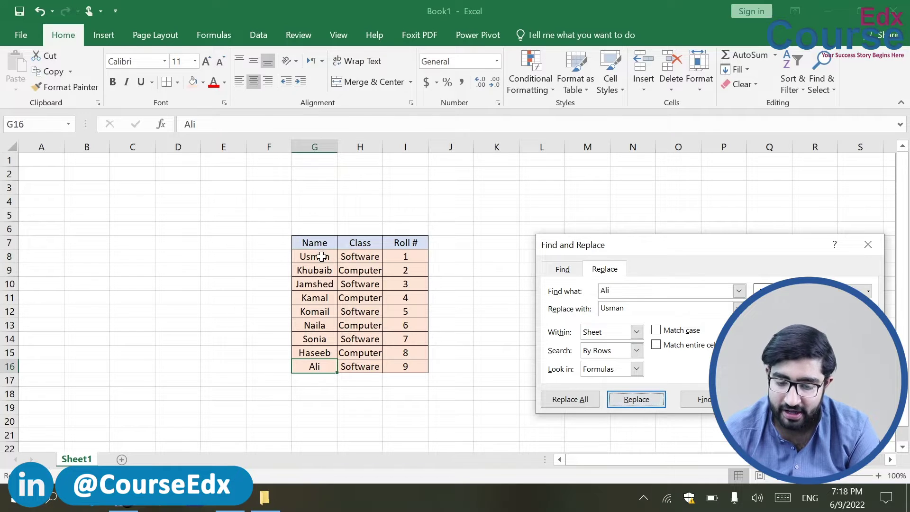
left_click(644, 403)
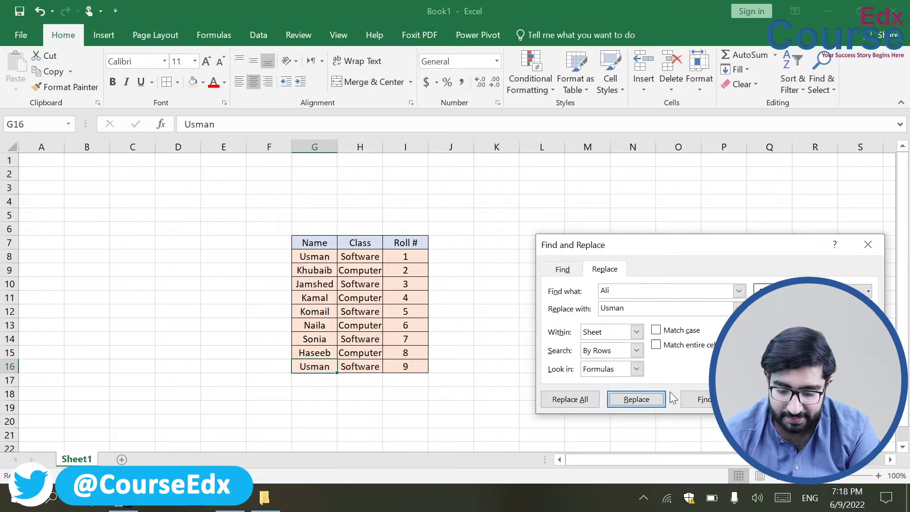
key("Escape")
key("ctrl+z")
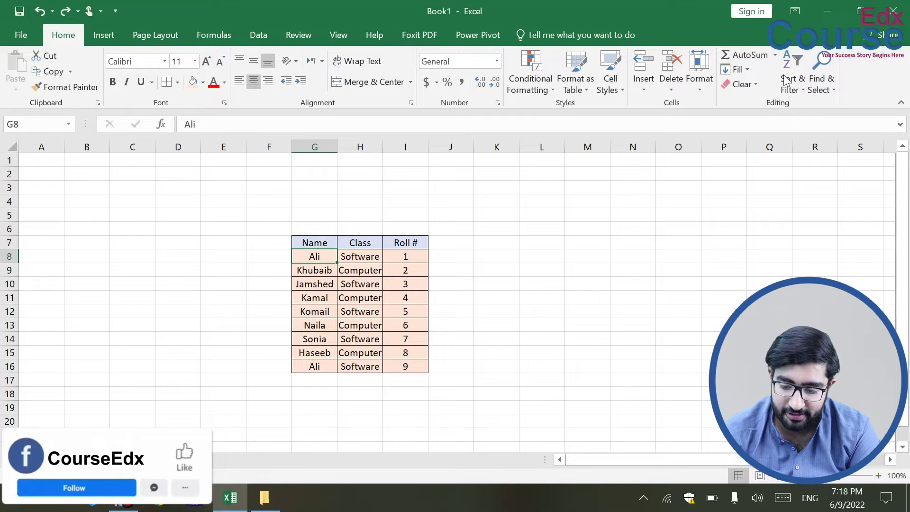
Step: Starting from G5, find the duplicated student name and replace all its matches on Sheet1 with the stored replacement name
left_click(328, 210)
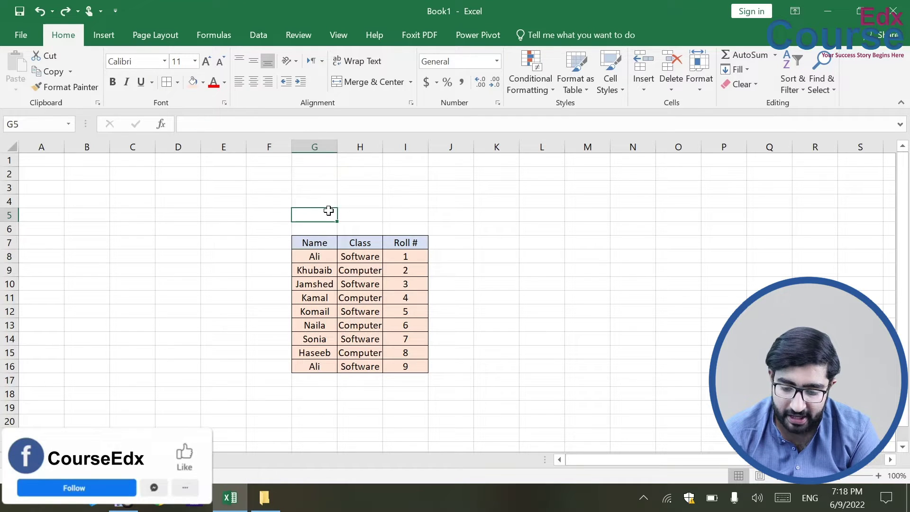
left_click(820, 91)
left_click(837, 121)
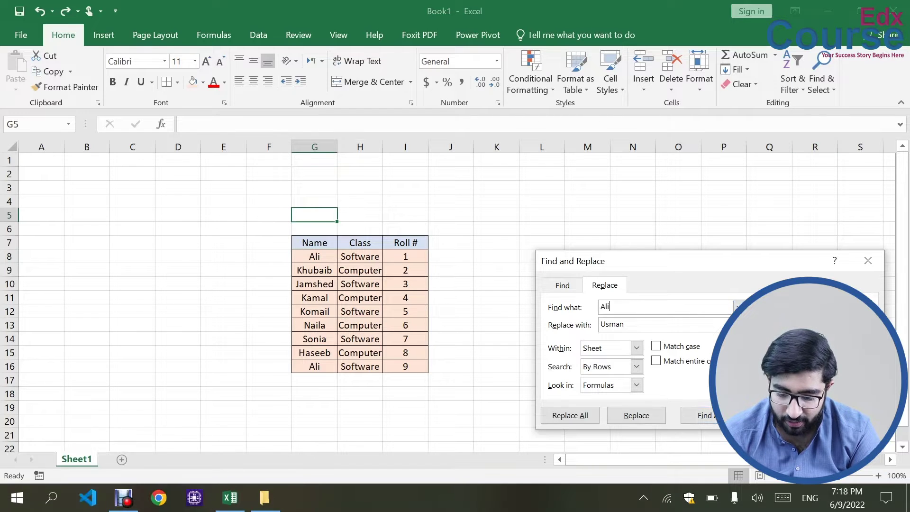
left_click(700, 415)
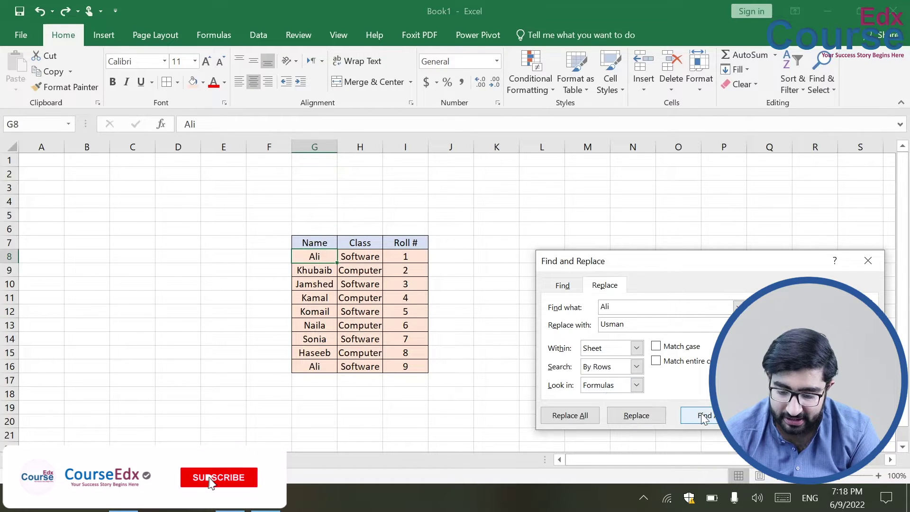
left_click(570, 416)
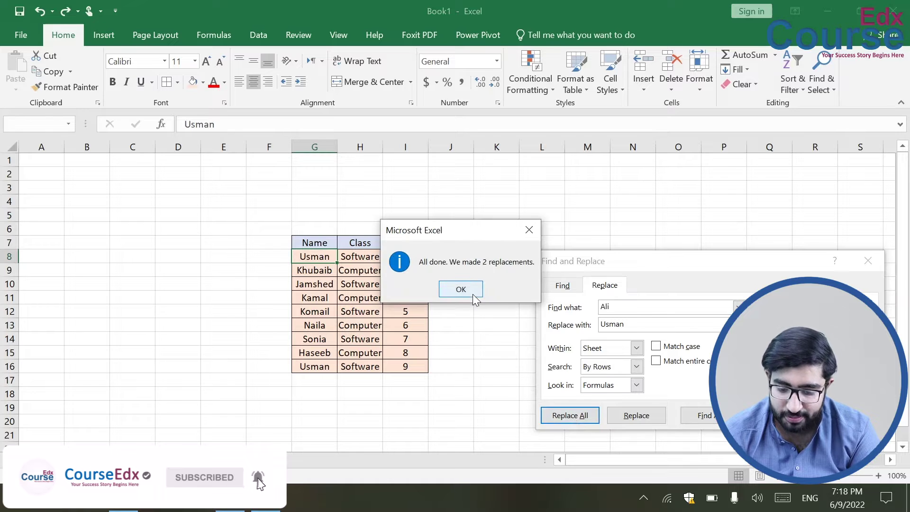
left_click(450, 293)
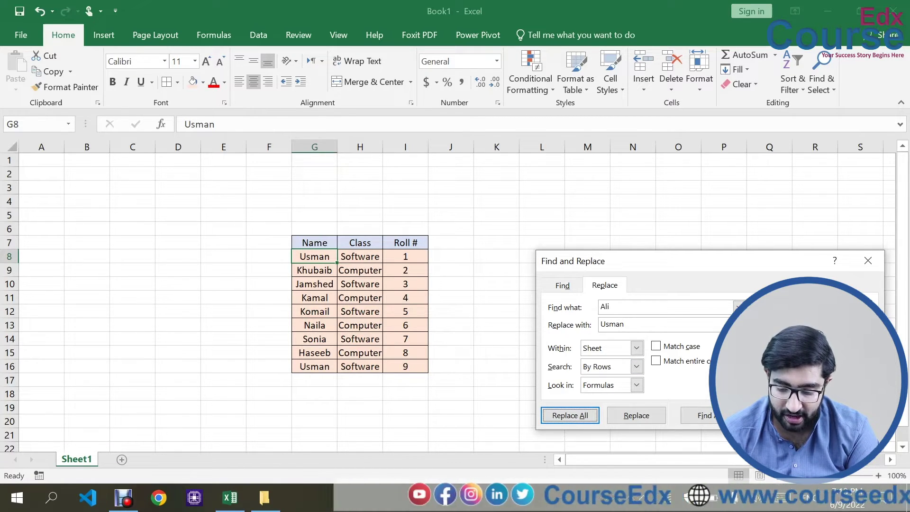
Step: Close Find and Replace and undo the bulk replacement in the Name column
key("Escape")
key("ctrl+z")
left_click(707, 335)
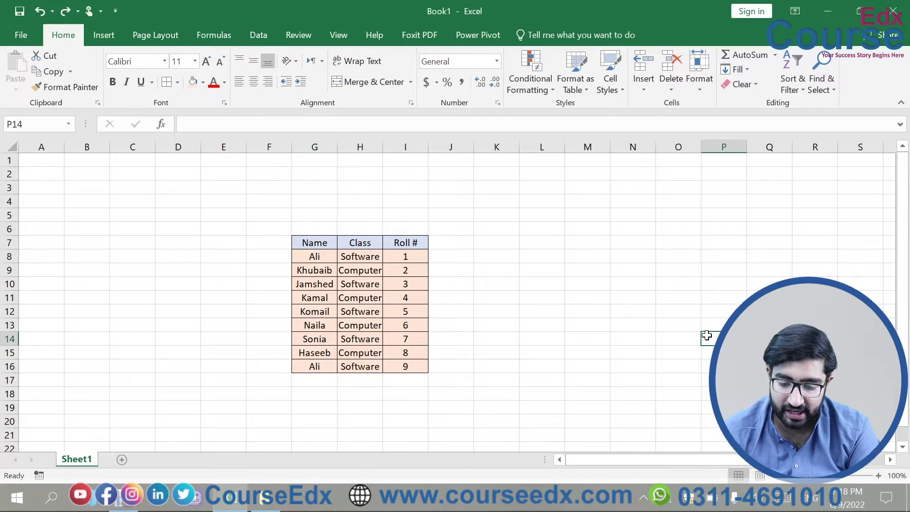
Step: Try to replace a single match of the duplicated student name while cell F5 is selected
left_click(288, 217)
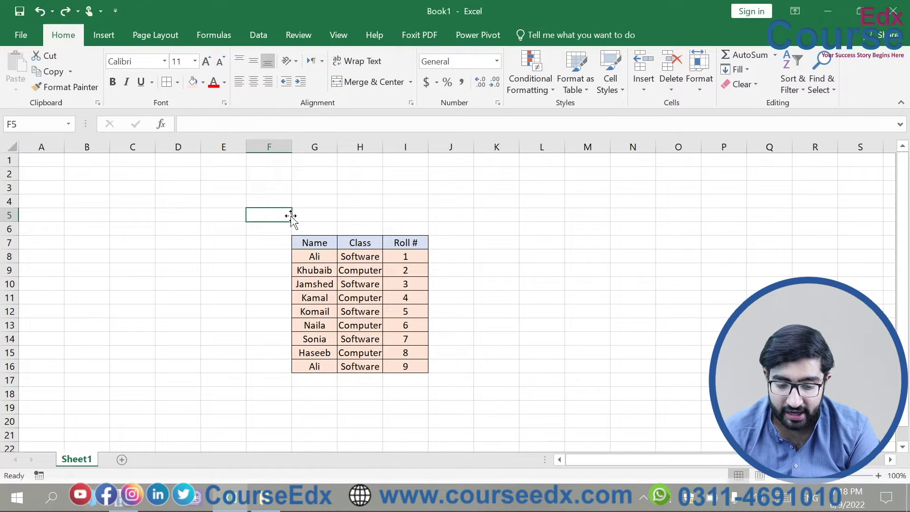
left_click(819, 84)
left_click(832, 122)
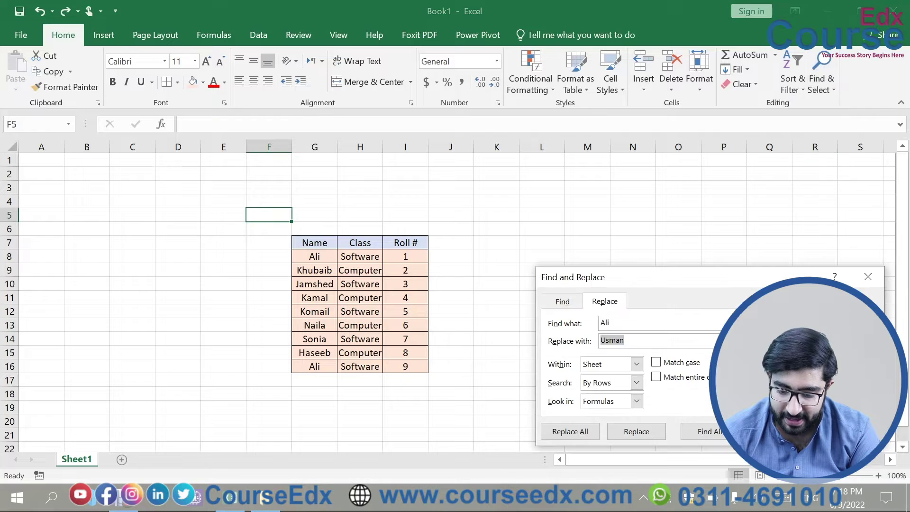
left_click(626, 431)
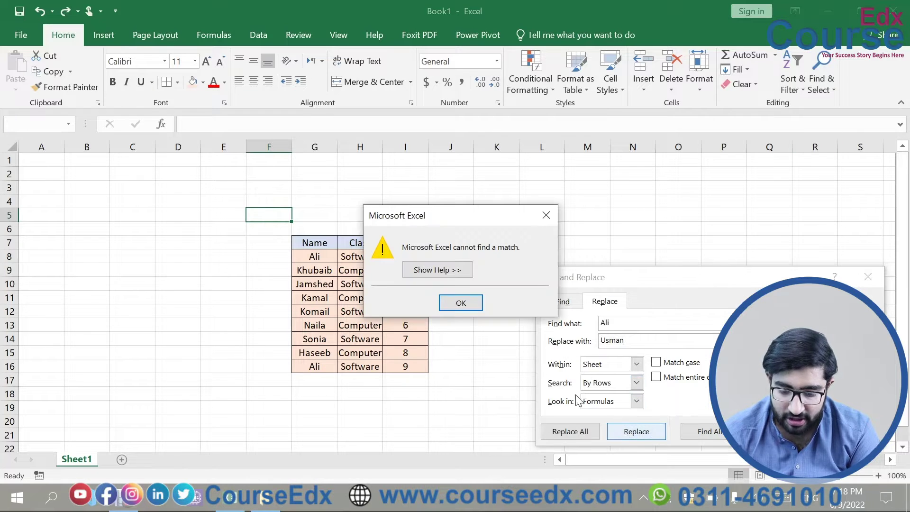
left_click(460, 302)
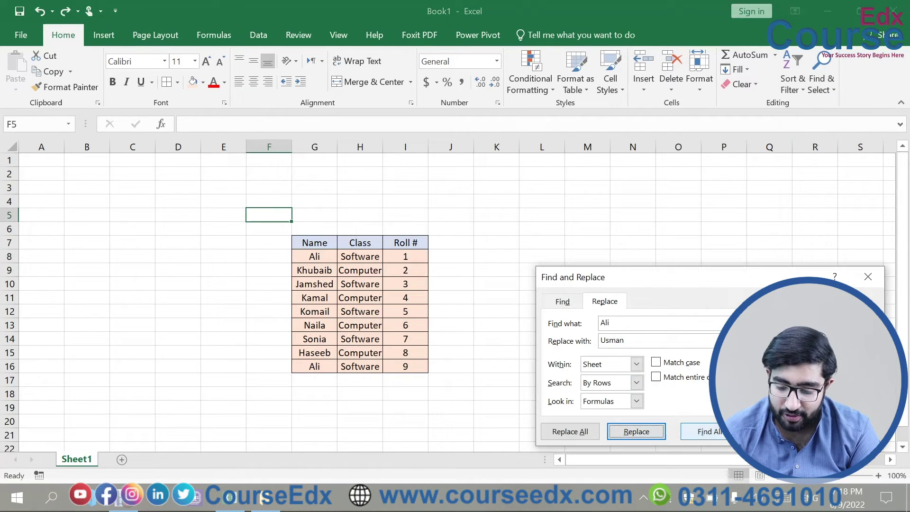
Step: Find the next match of the duplicated student name and replace every occurrence on the sheet
left_click(768, 431)
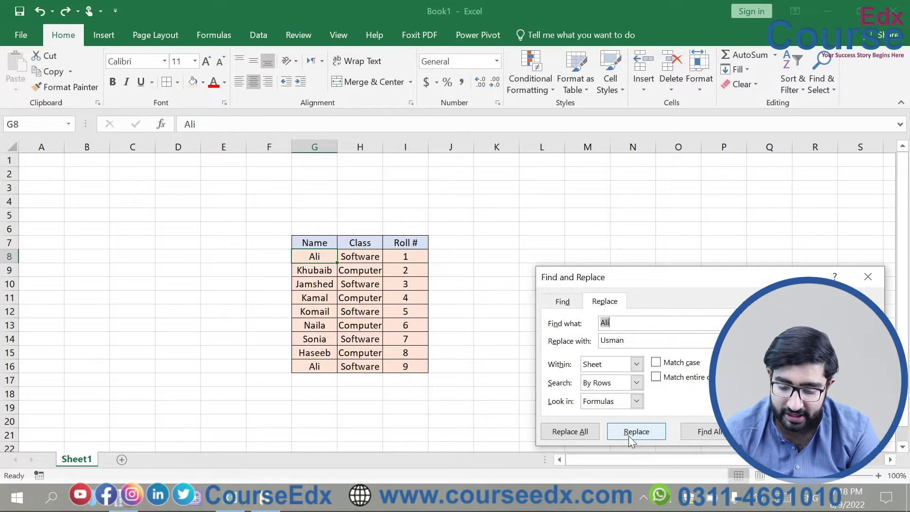
left_click(553, 434)
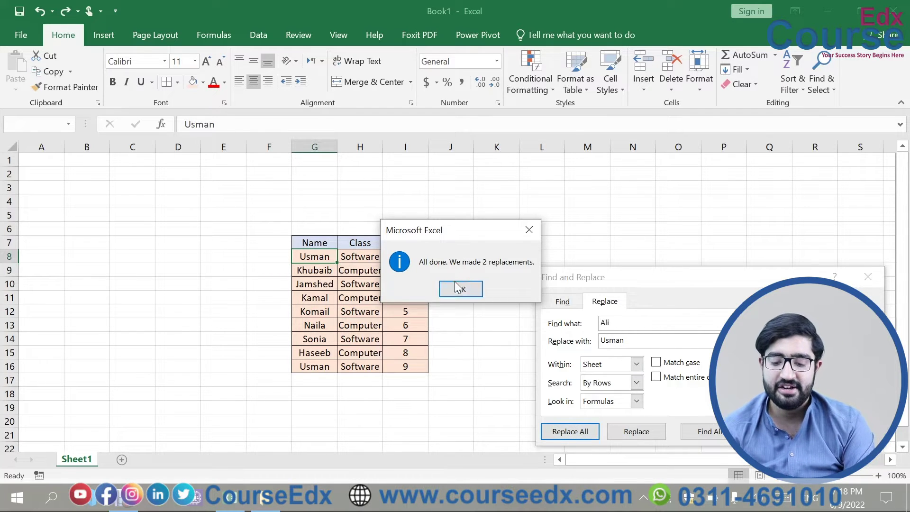
left_click(453, 289)
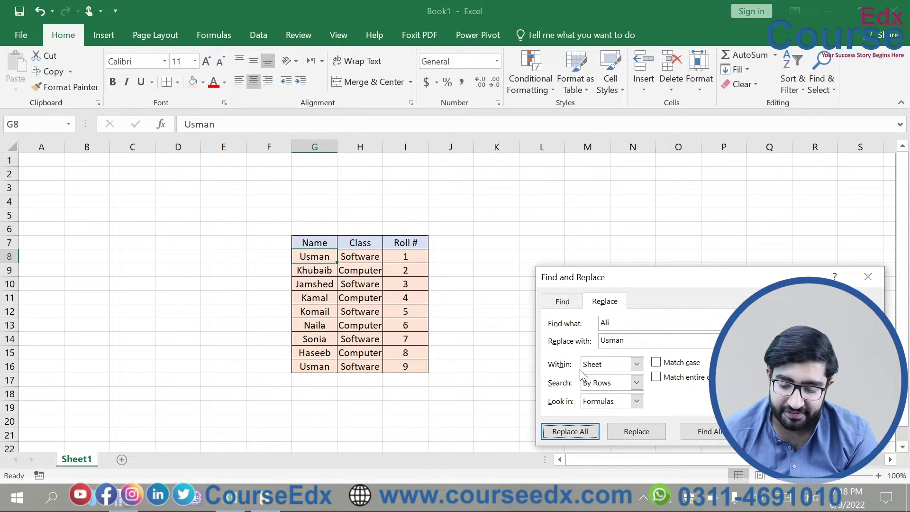
Step: Check the search scope options, close Find and Replace, and undo the last bulk replacement
left_click(636, 365)
key("Escape")
key("Escape")
key("ctrl+z")
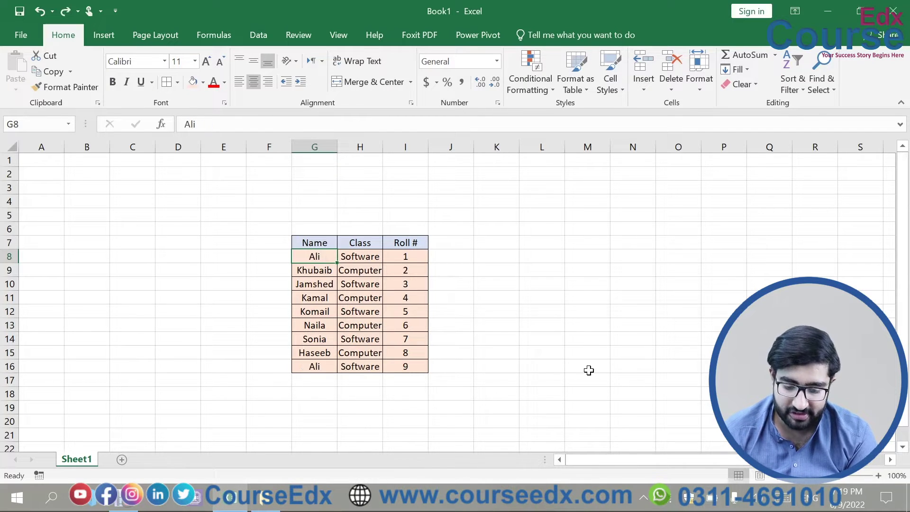
left_click(588, 370)
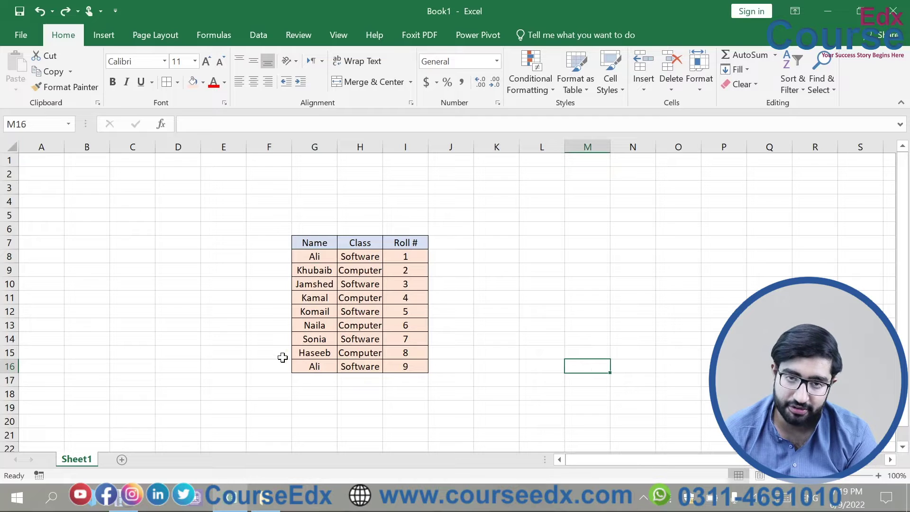
Step: Add a new worksheet and enter the student name duplicated on Sheet1 in cells F6 and F7
left_click(120, 459)
left_click(274, 232)
type("Ali")
key("Return")
type("Al")
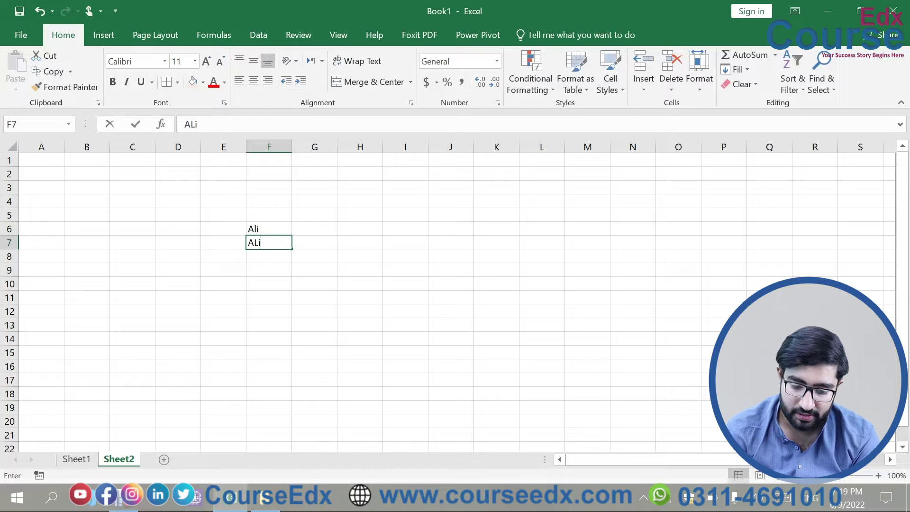
key("BackSpace")
key("BackSpace")
type("li")
key("Return")
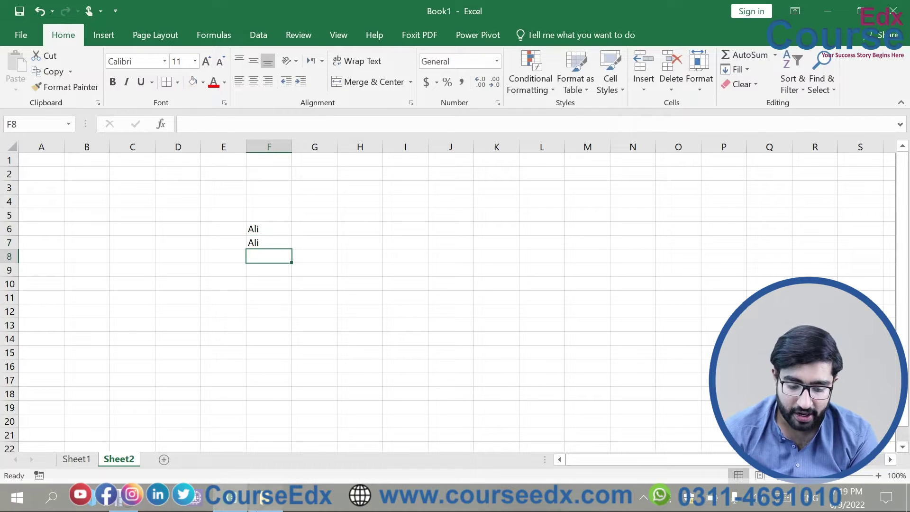
Step: Open Find and Replace from Sheet1 and set the search scope to Workbook
left_click(81, 460)
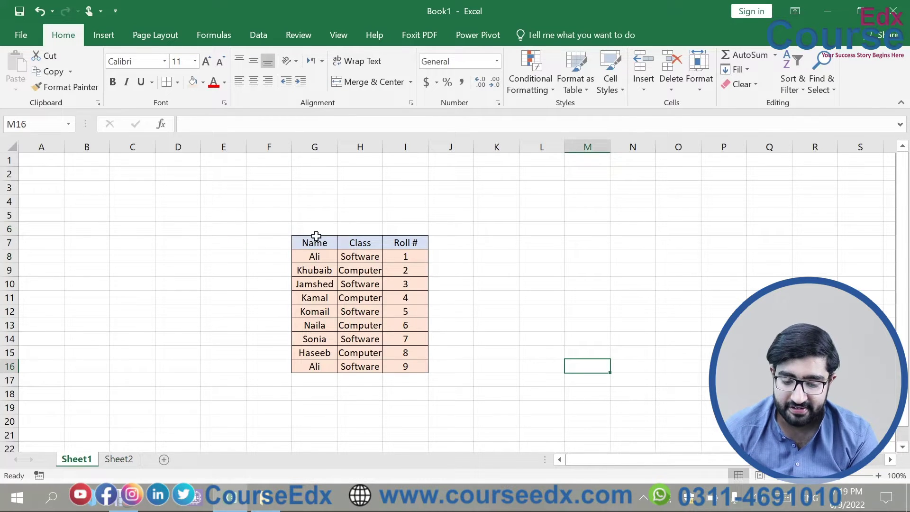
left_click(827, 84)
left_click(825, 123)
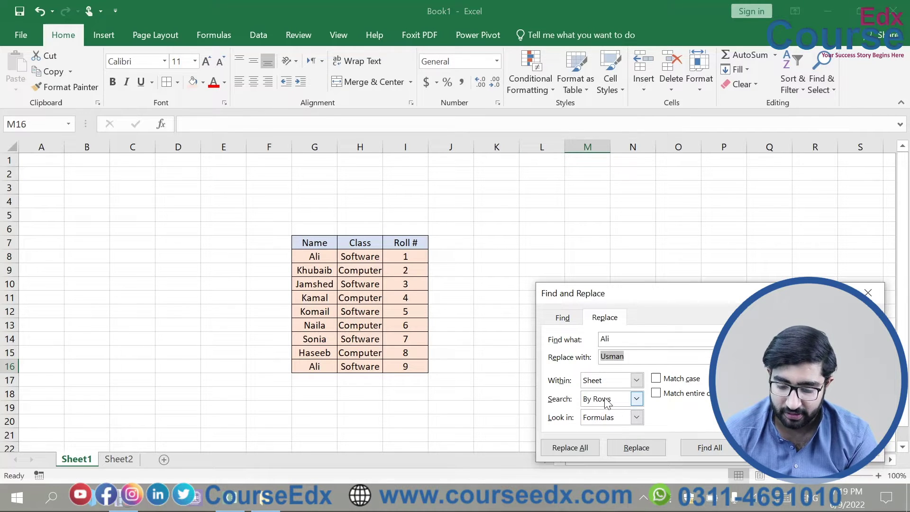
left_click(636, 380)
left_click(598, 403)
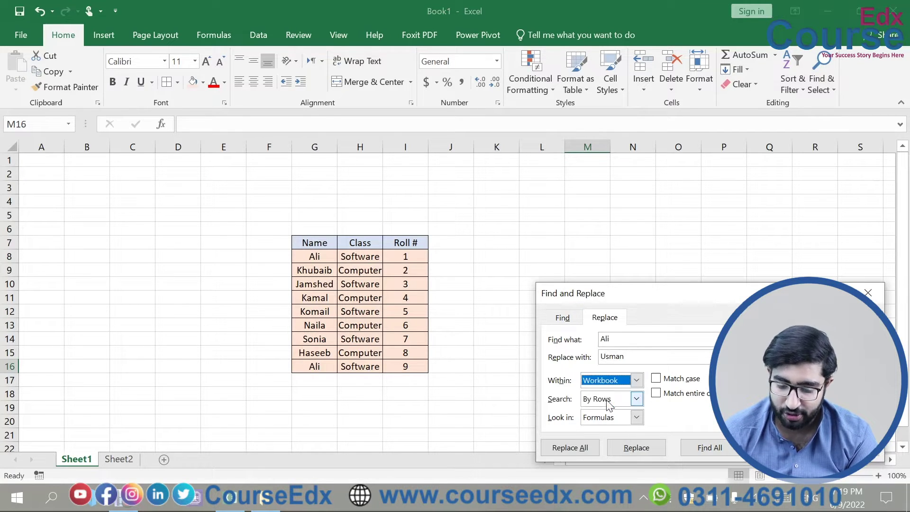
Step: Replace all matches of the duplicated student name across the whole workbook with the stored replacement name
key("alt+n")
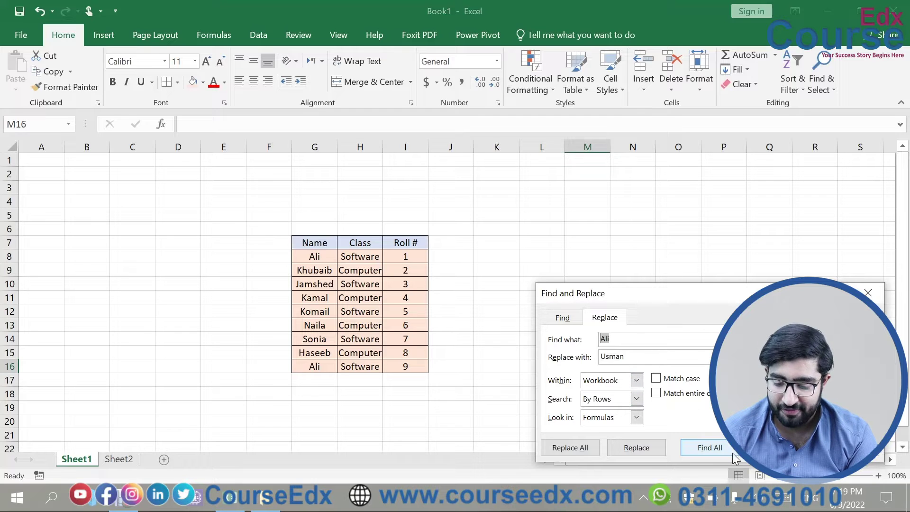
left_click(635, 447)
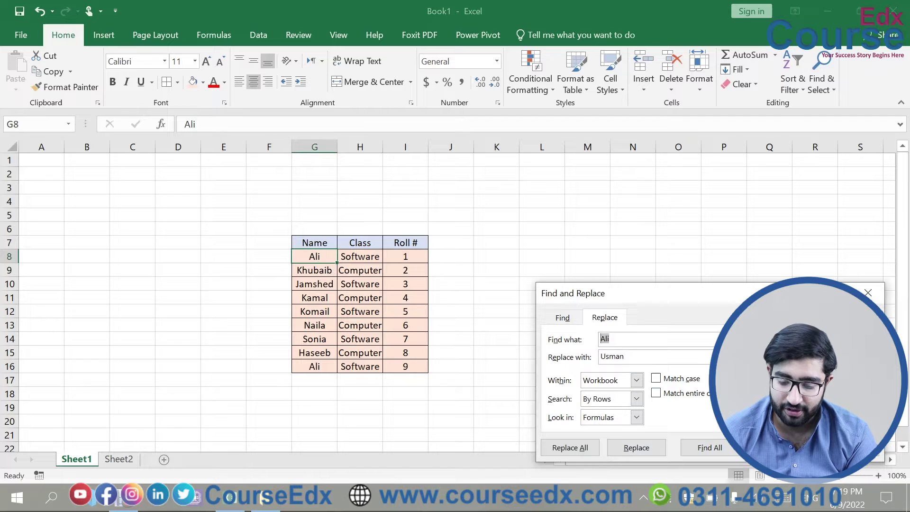
left_click(580, 450)
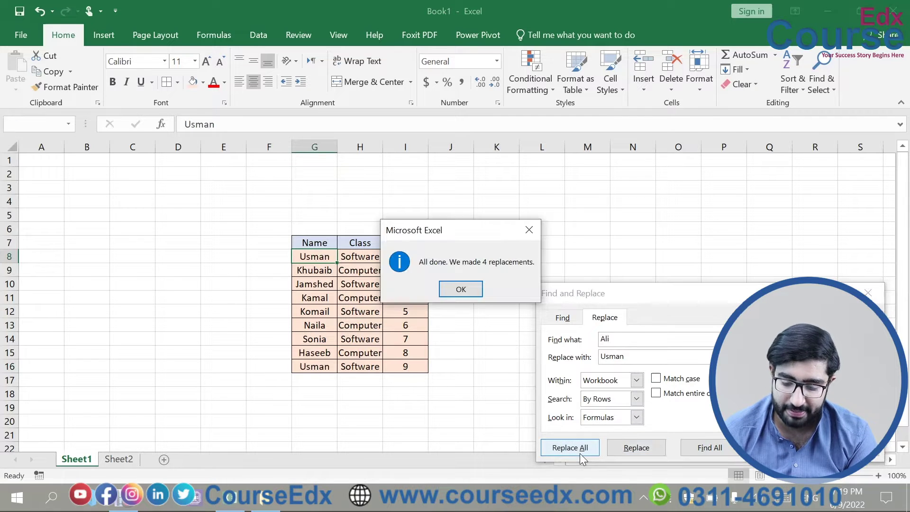
left_click(458, 297)
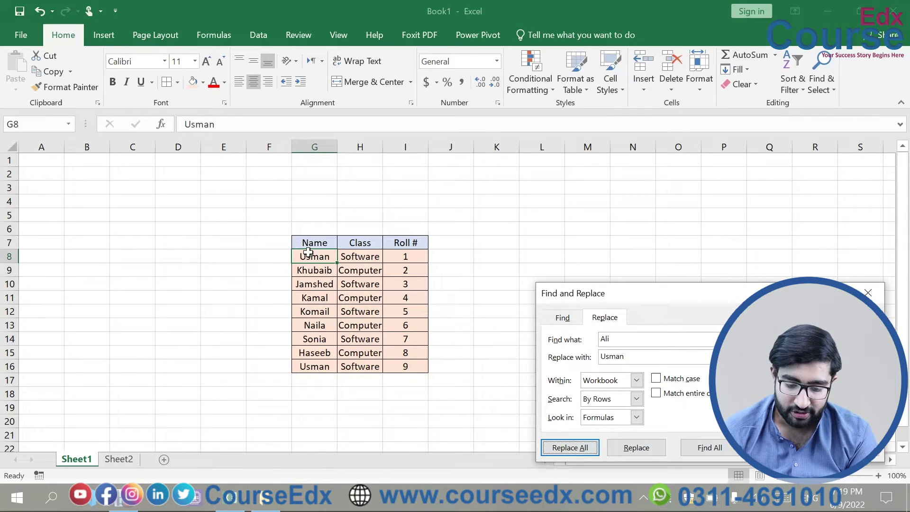
Step: Check the replaced names in G16 on Sheet1 and F6 on Sheet2, and return to Sheet1
left_click(315, 378)
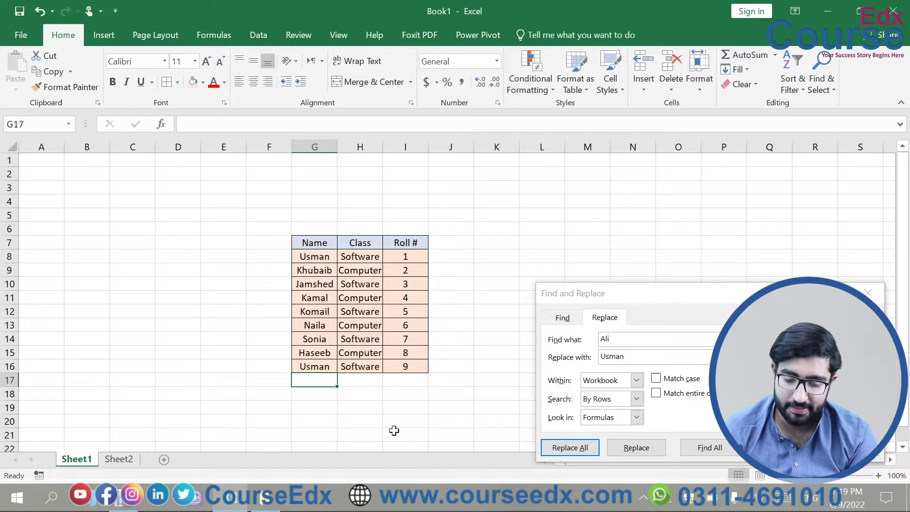
left_click(313, 365)
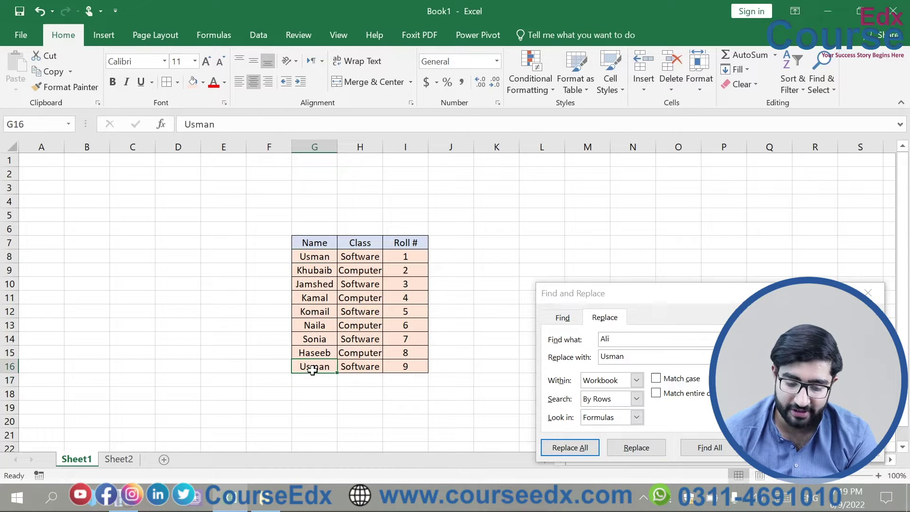
left_click(126, 459)
left_click(266, 231)
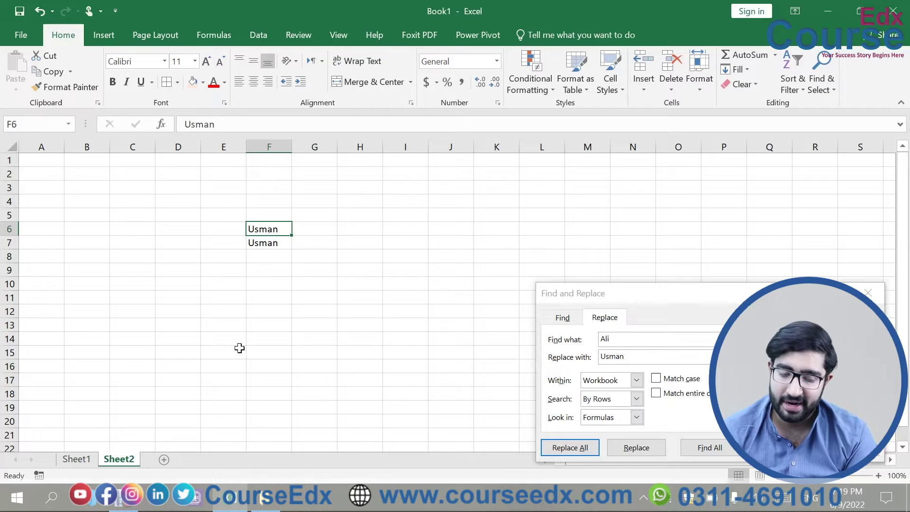
left_click(70, 460)
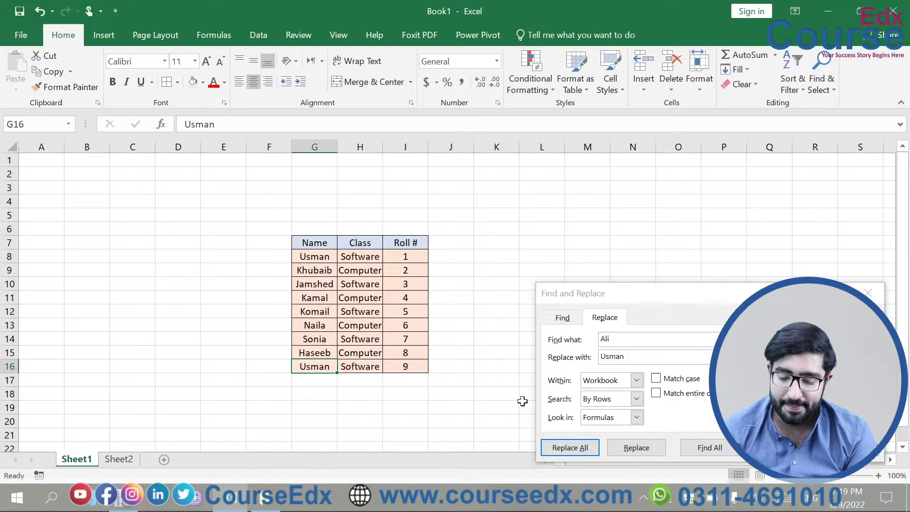
Step: Leave the search scope at Workbook, close Find and Replace, and undo the workbook-wide replacement
left_click(635, 381)
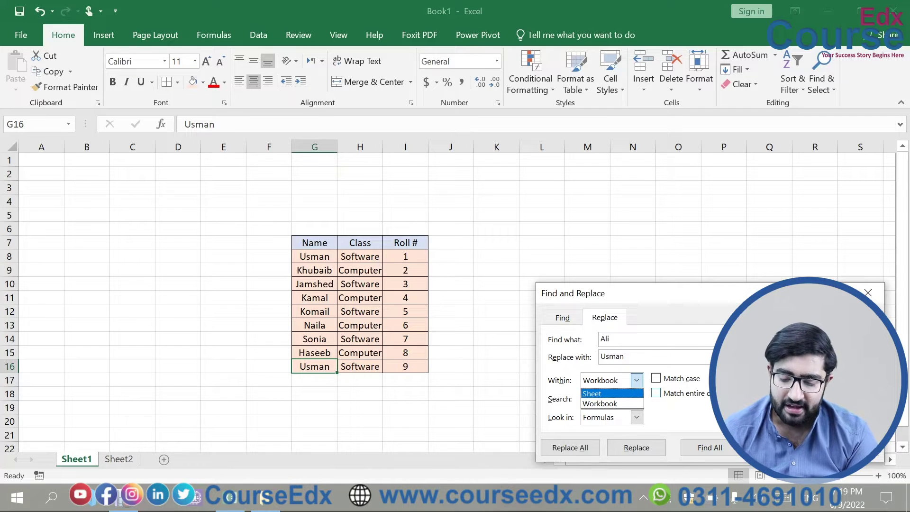
left_click(707, 398)
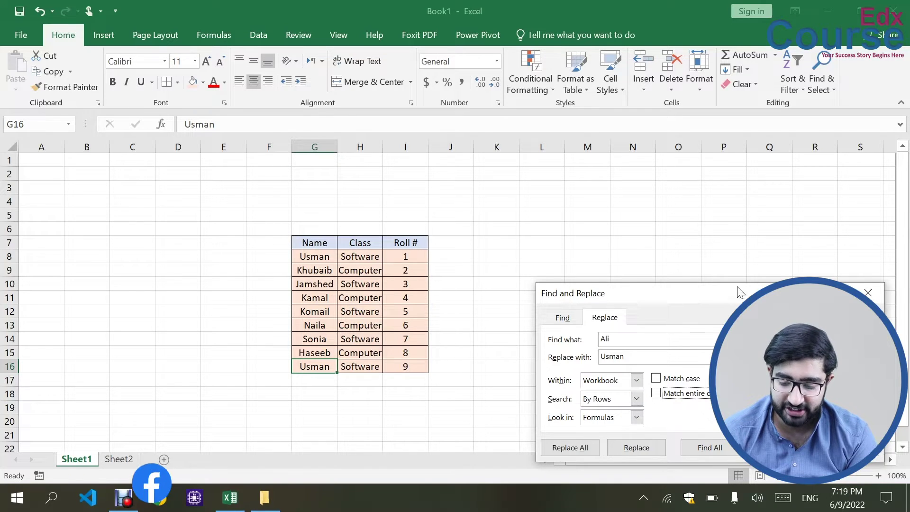
left_click(870, 294)
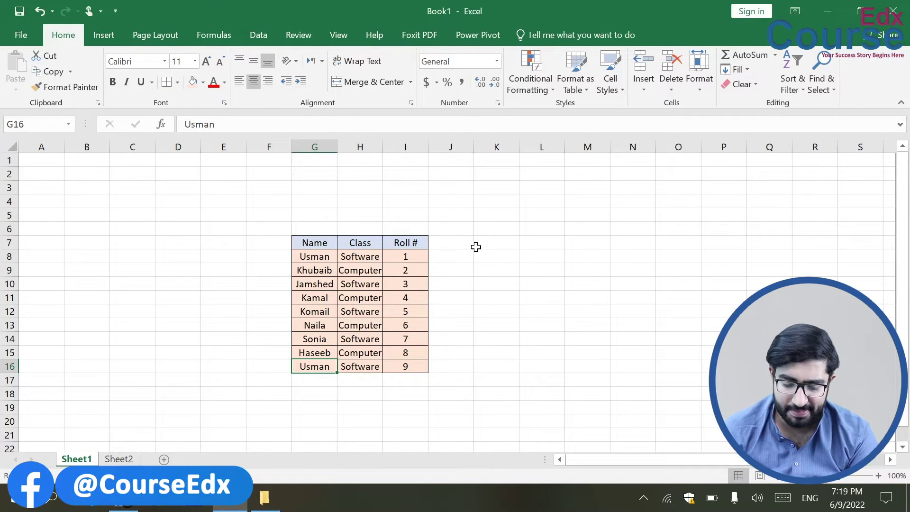
key("ctrl+z")
left_click(451, 255)
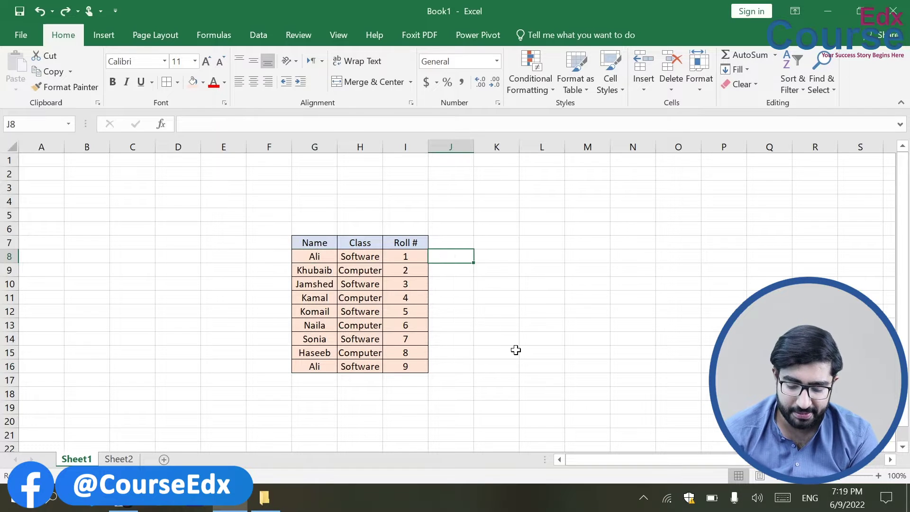
Step: Enter the duplicated student name in J8, beside the first row of the student table
type("Al")
key("BackSpace")
type("li")
left_click(456, 260)
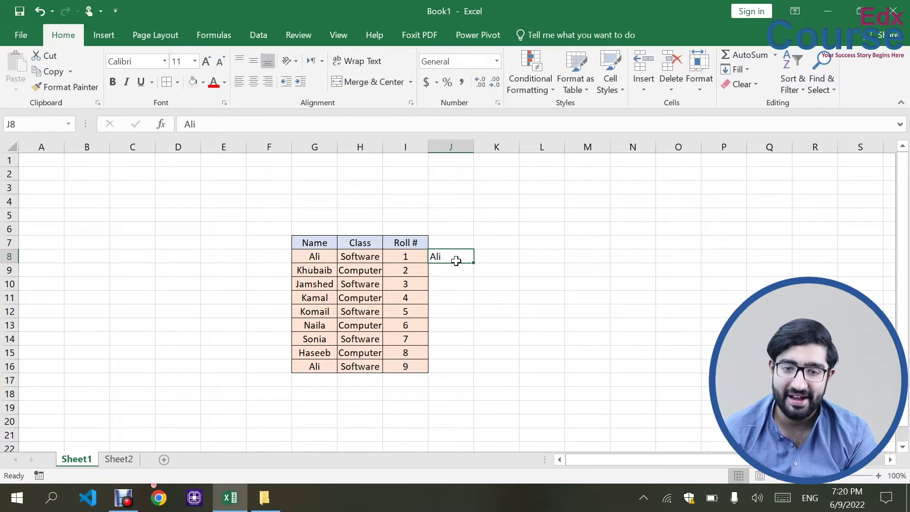
Step: Starting from G8, list all workbook matches of the student name, go to the next match, and close Find and Replace
left_click(304, 261)
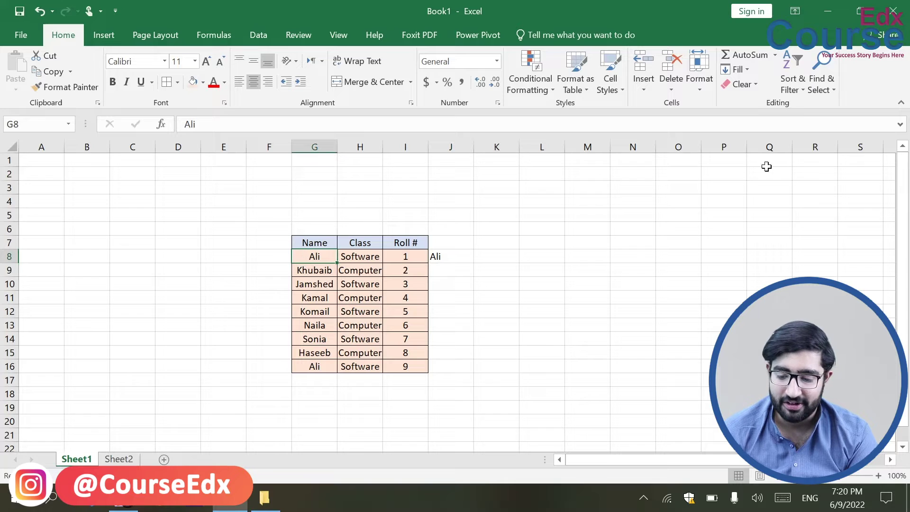
left_click(820, 84)
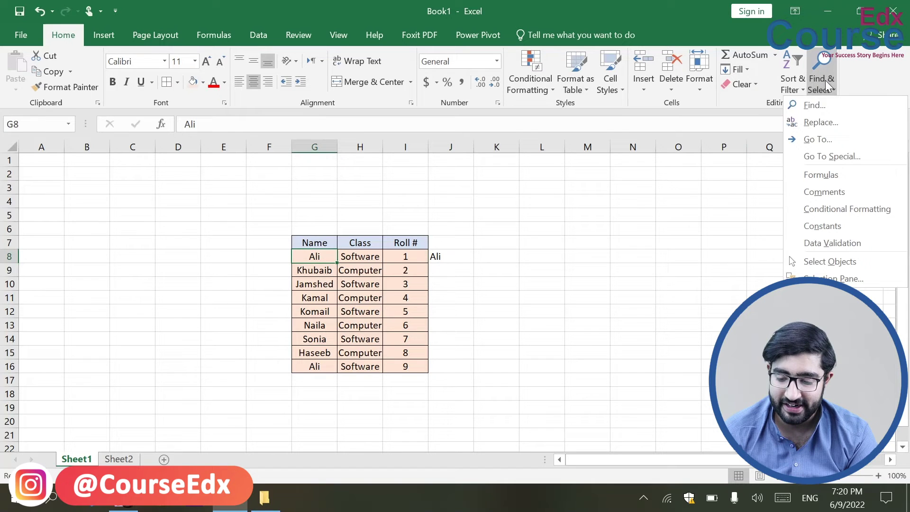
left_click(839, 118)
key("shift+Tab")
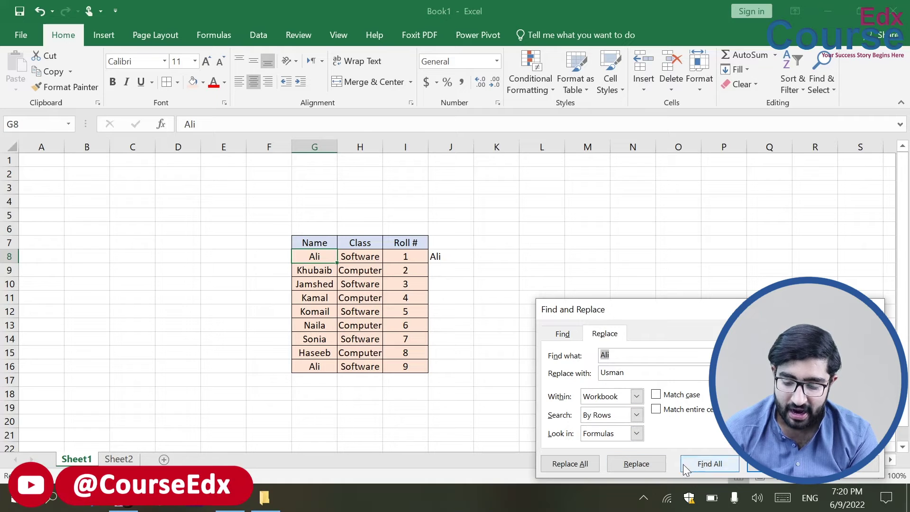
left_click(737, 466)
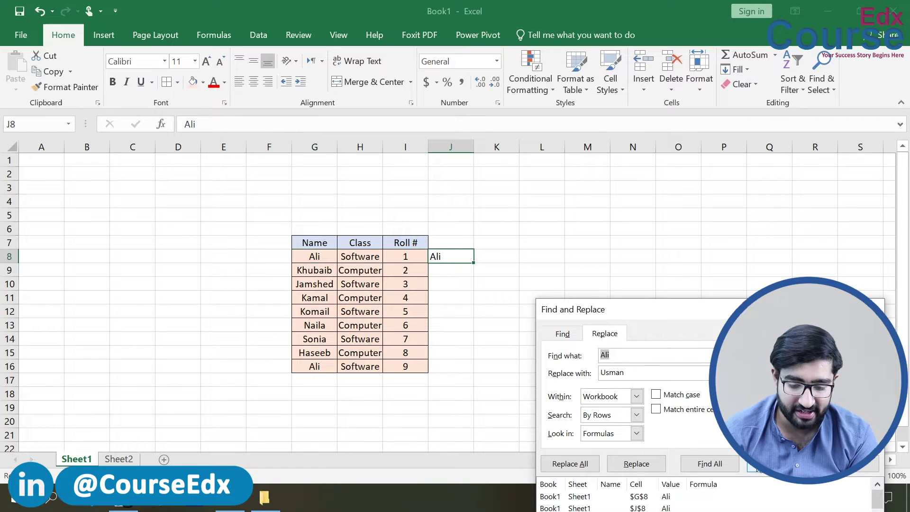
left_click(773, 464)
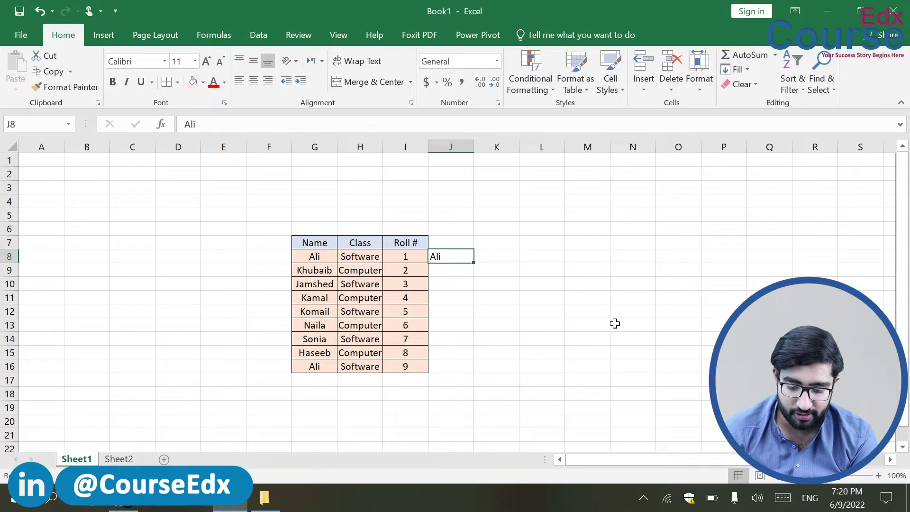
left_click(613, 321)
Step: Starting from E6, search the workbook by rows for the student name, advance to the second match, and close Find and Replace
left_click(213, 234)
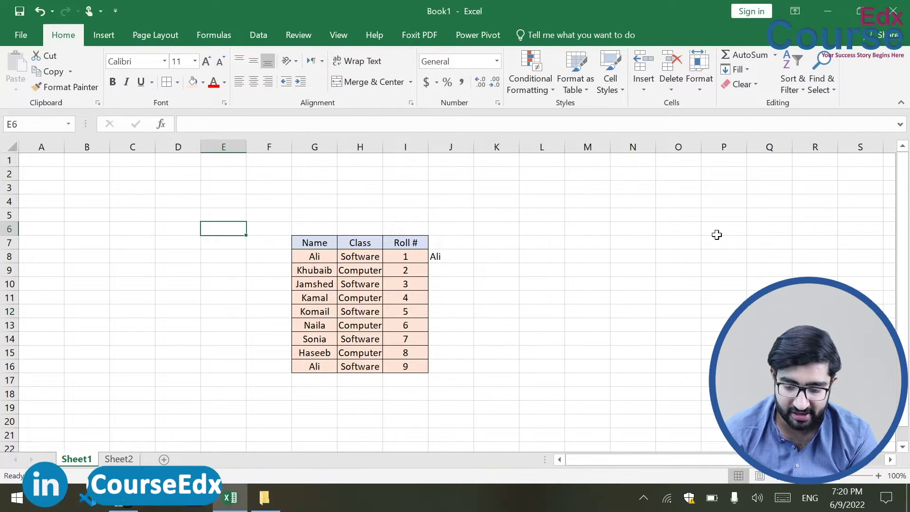
left_click(819, 91)
left_click(832, 126)
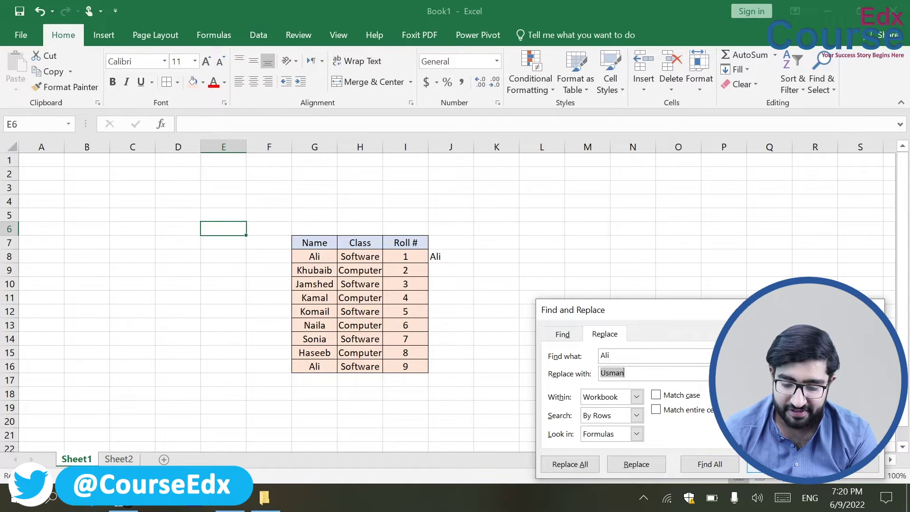
key("Return")
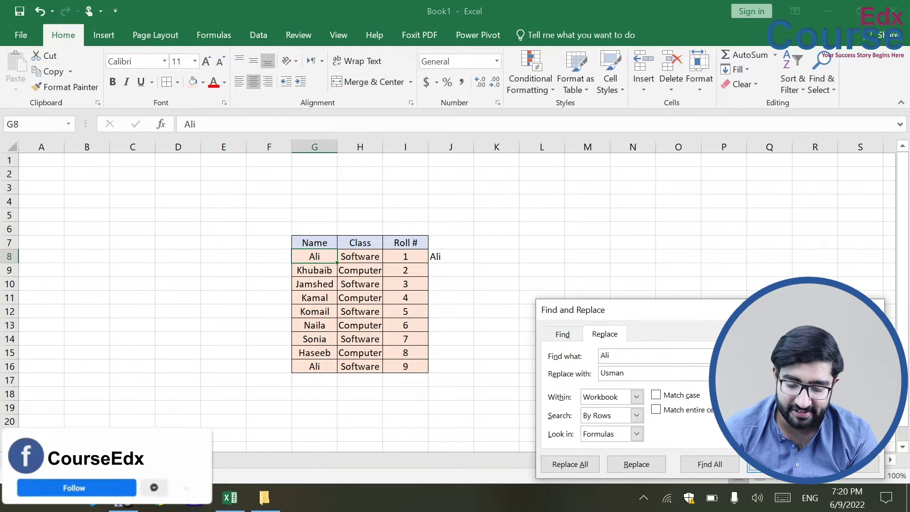
key("Return")
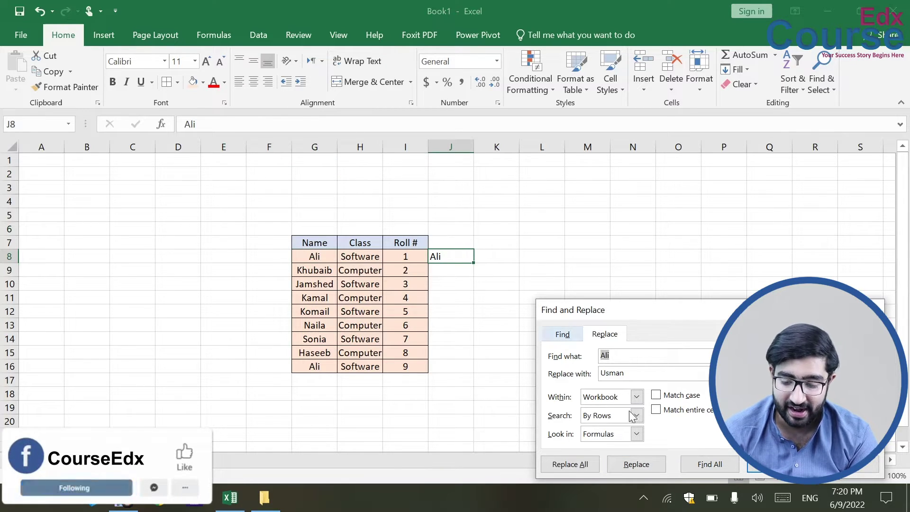
key("Escape")
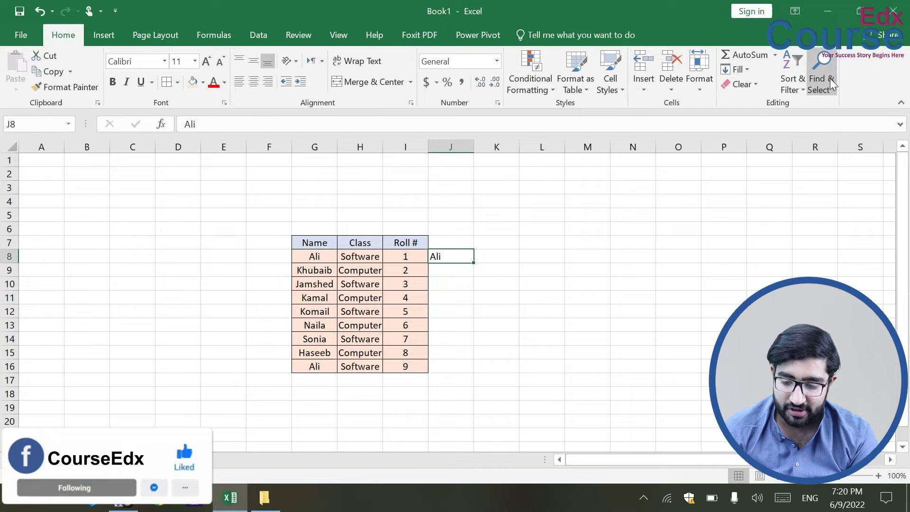
Step: Starting from E6, replace the student name one match at a time across both sheets, by rows, and close Find and Replace
left_click(240, 222)
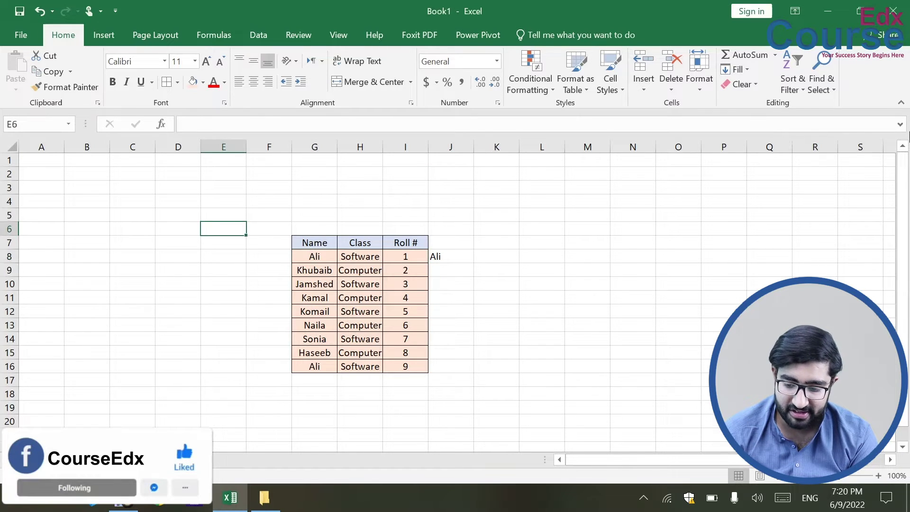
left_click(812, 91)
left_click(817, 123)
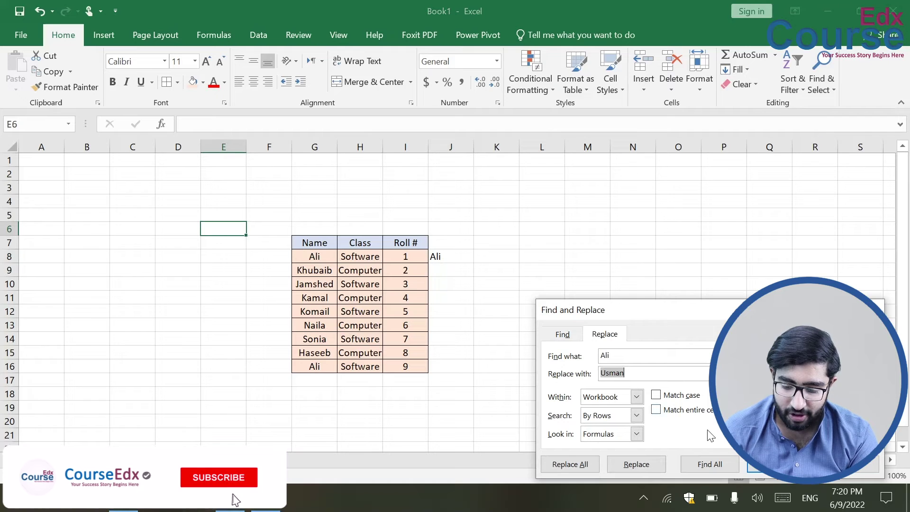
left_click(636, 464)
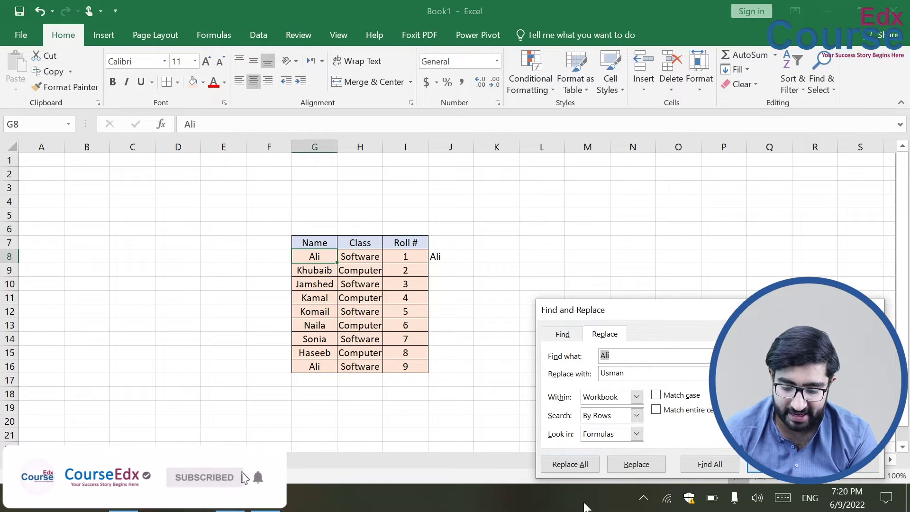
left_click(631, 465)
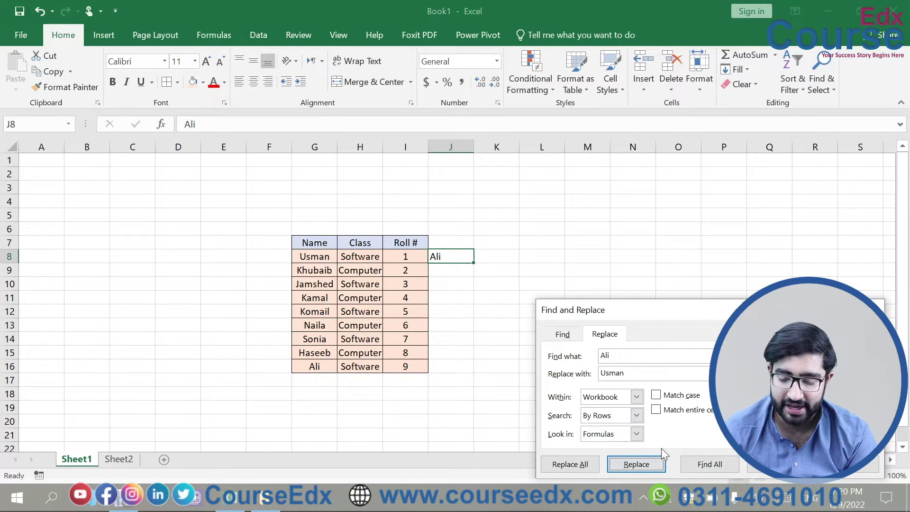
left_click(636, 463)
left_click(636, 463)
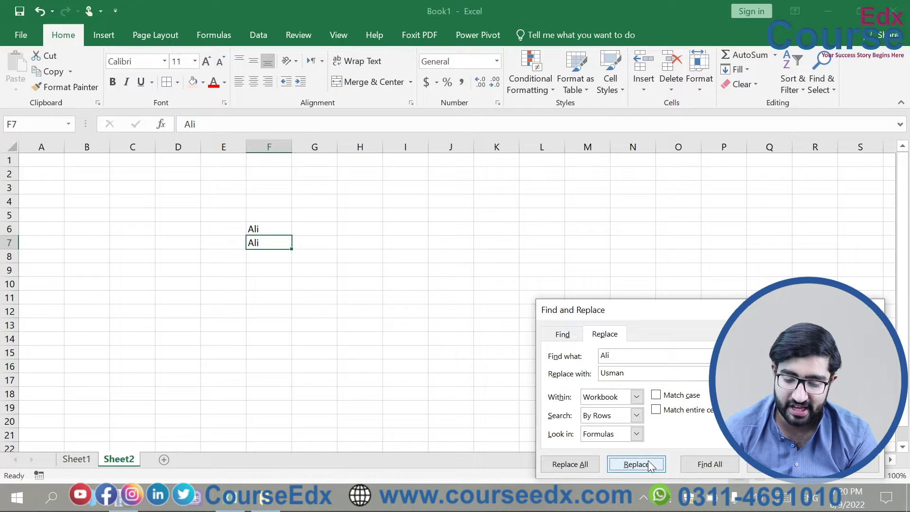
left_click(636, 464)
left_click(636, 464)
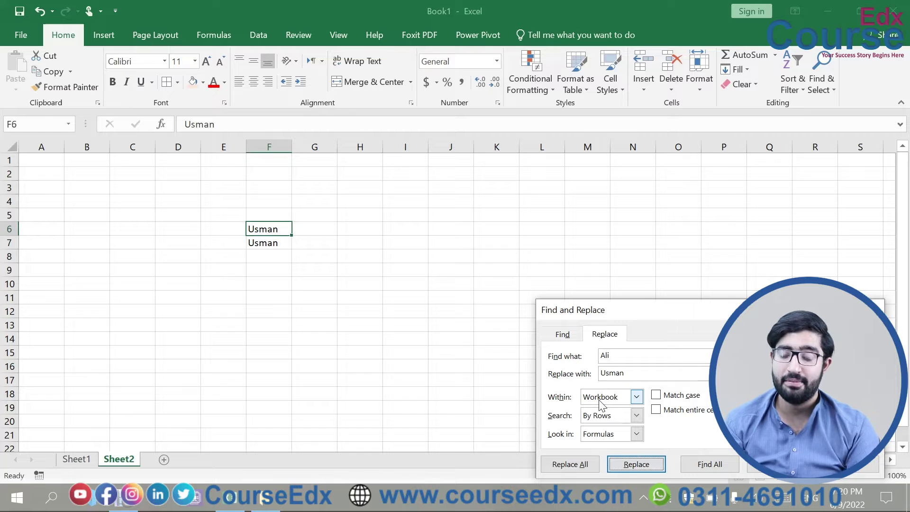
left_click(858, 467)
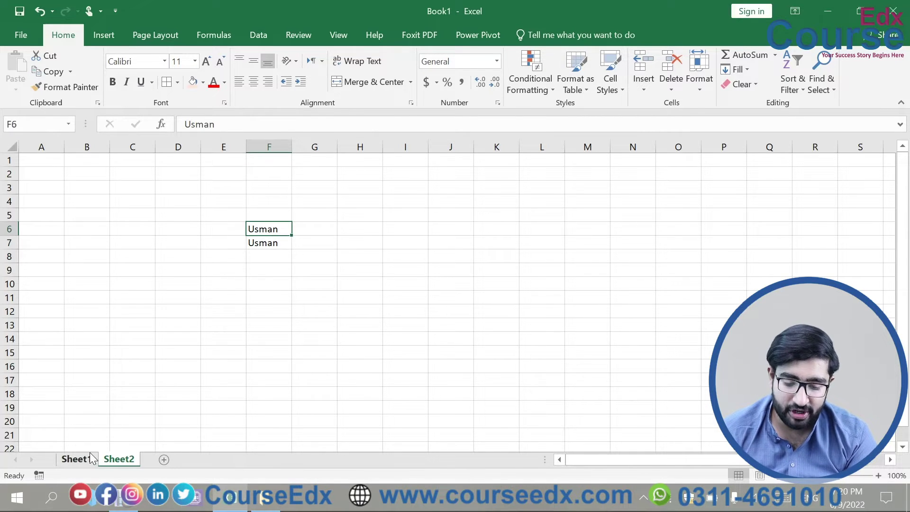
Step: Undo the individual name replacements on Sheet2 and Sheet1
left_click(76, 459)
key("ctrl+z")
key("ctrl+z")
key("ctrl+z")
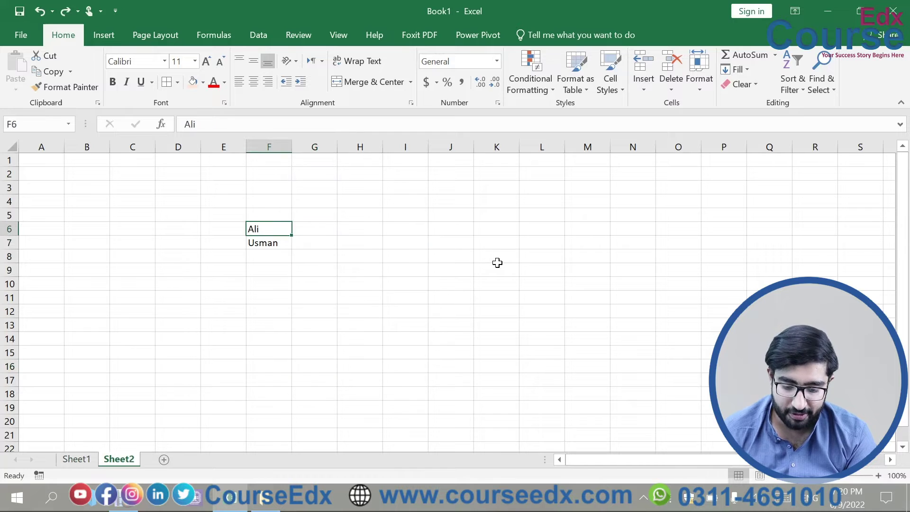
key("ctrl+z")
key("ctrl+z")
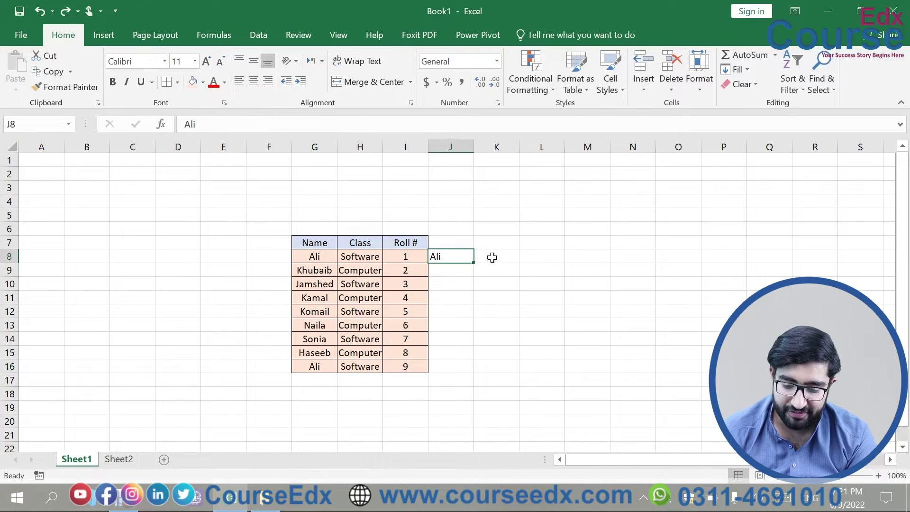
right_click(494, 257)
key("Escape")
left_click(597, 280)
Step: Enter an IF formula in K9 that returns TRUE if G8 equals the duplicated student name and FALSE otherwise
left_click(493, 268)
type("=if(")
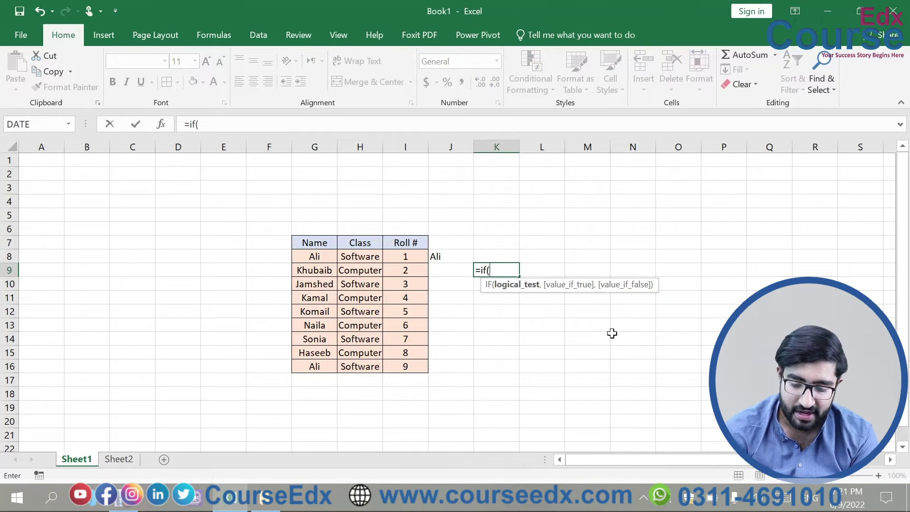
left_click(303, 262)
type("=")
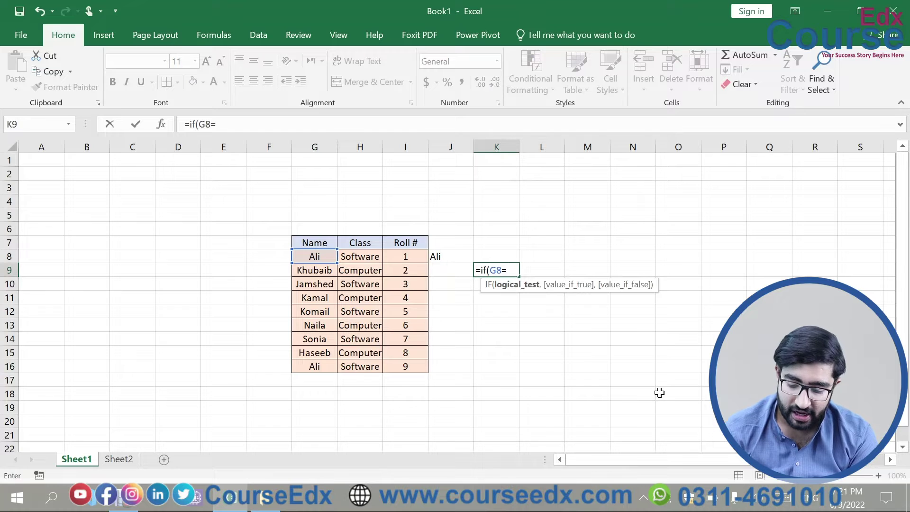
type("\"Ali")
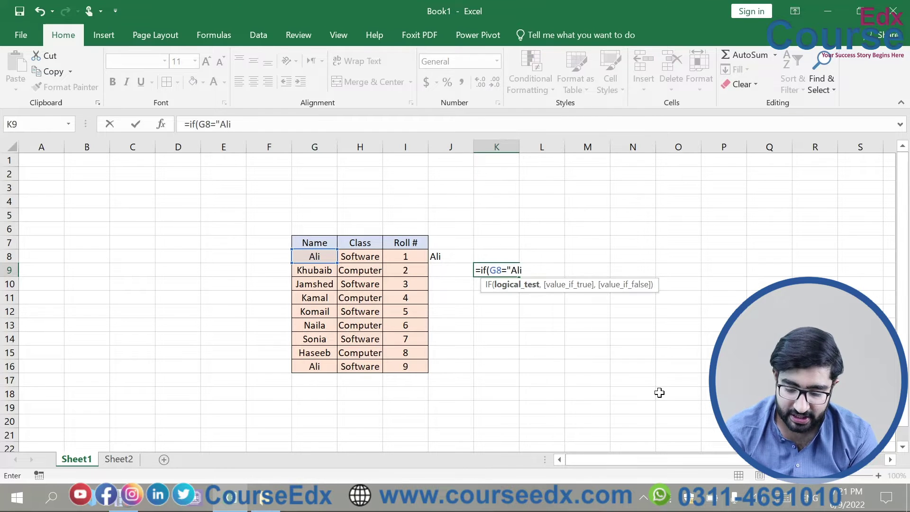
type("\",true")
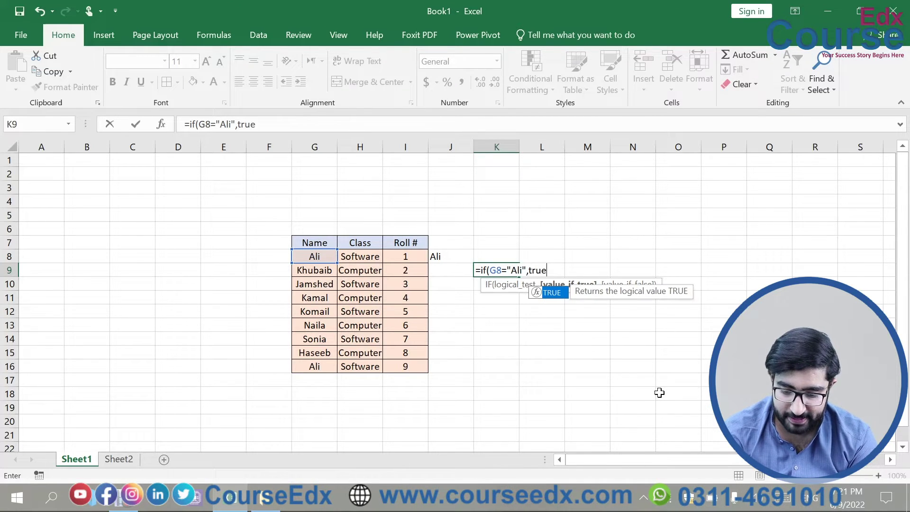
type(",")
key("BackSpace")
type(",false)")
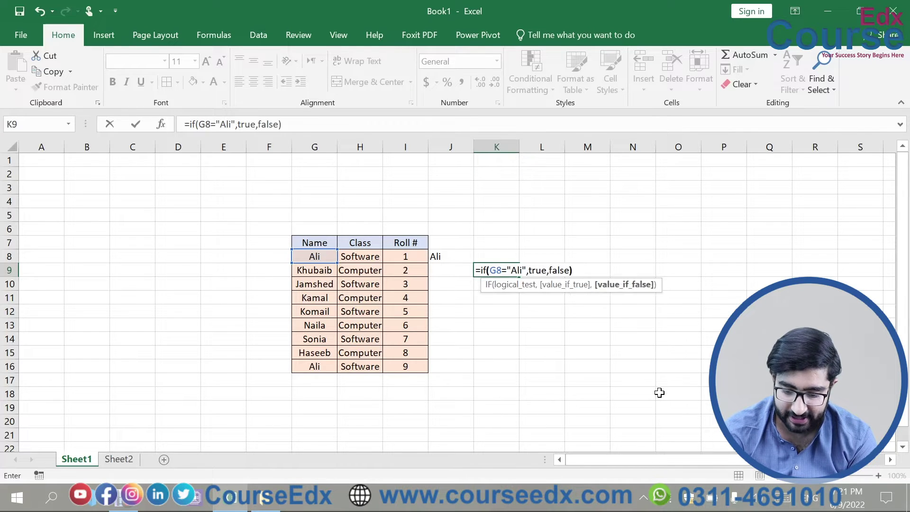
key("Return")
left_click(486, 267)
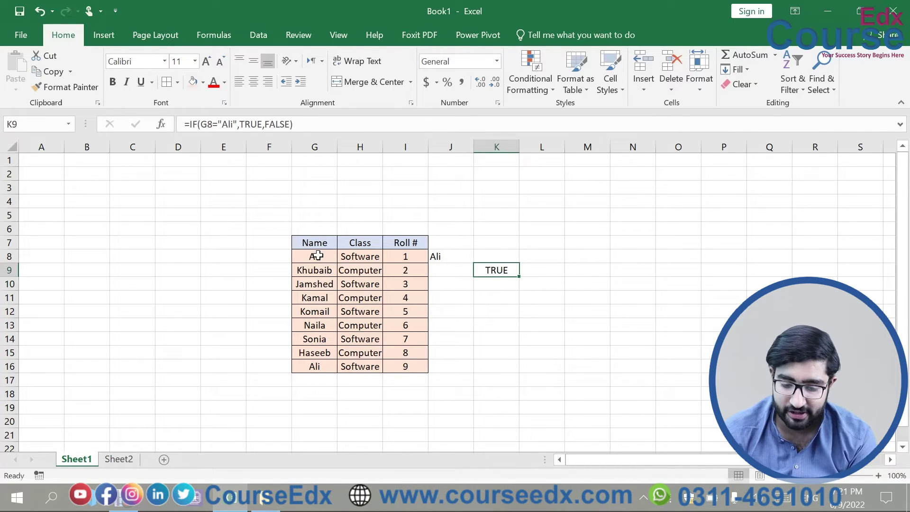
Step: Test the K9 formula by changing G8 to Ikasj and restoring the original student name
left_click(317, 256)
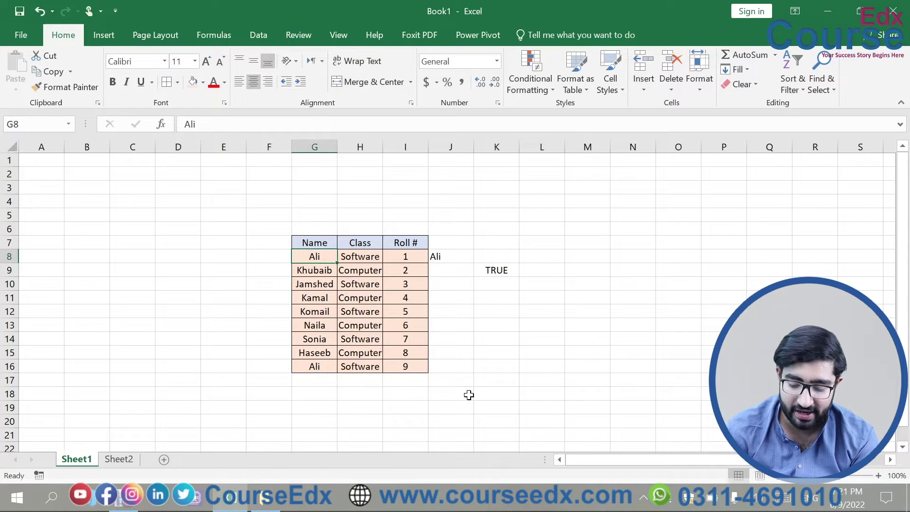
key("BackSpace")
type("Ikasj")
key("Return")
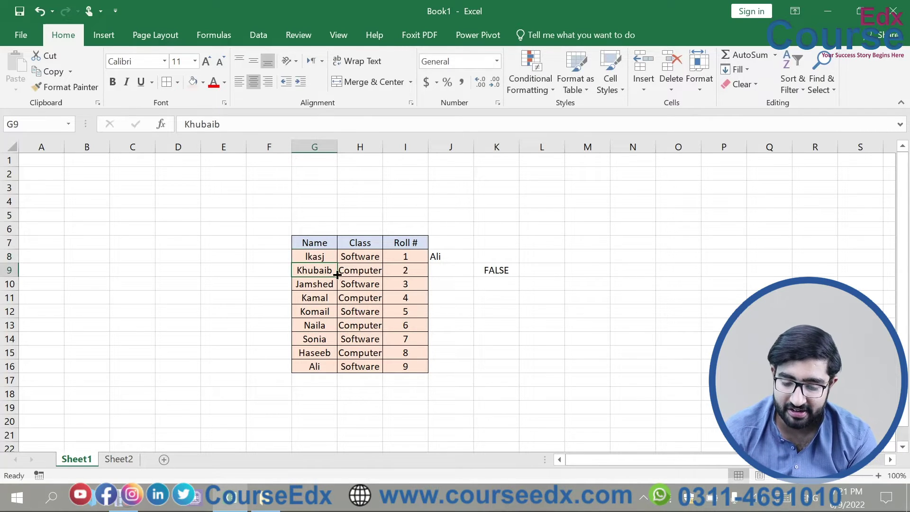
left_click(316, 256)
key("BackSpace")
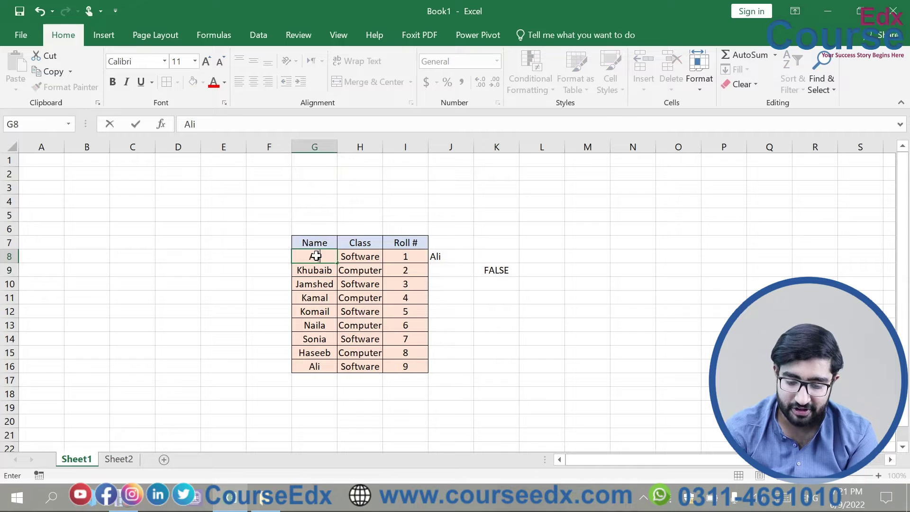
left_click(492, 318)
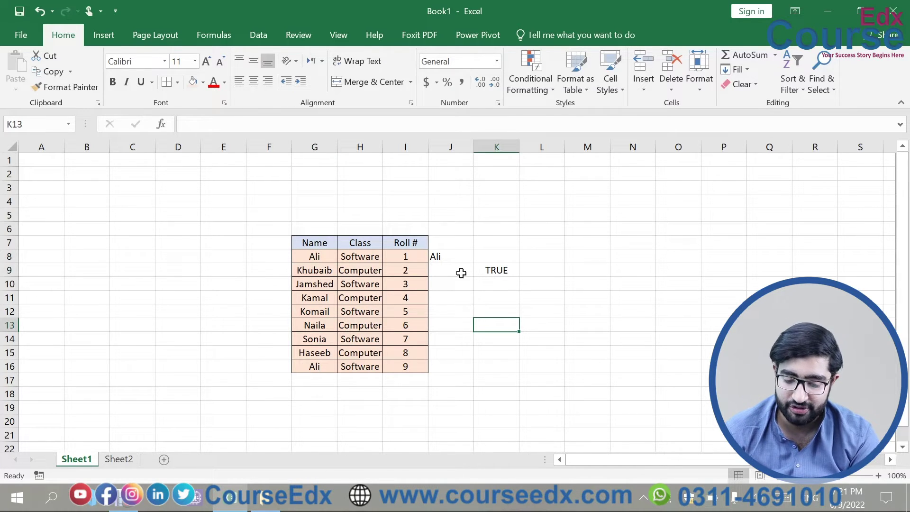
Step: Examine the IF formula in K9 and its reference to the student name in G8, leaving the formula as is
left_click(315, 264)
left_click(339, 255)
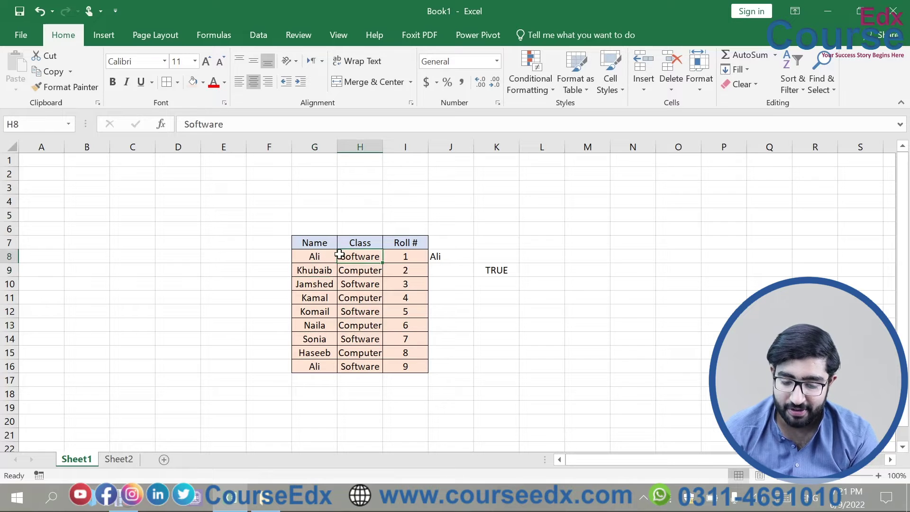
double_click(488, 273)
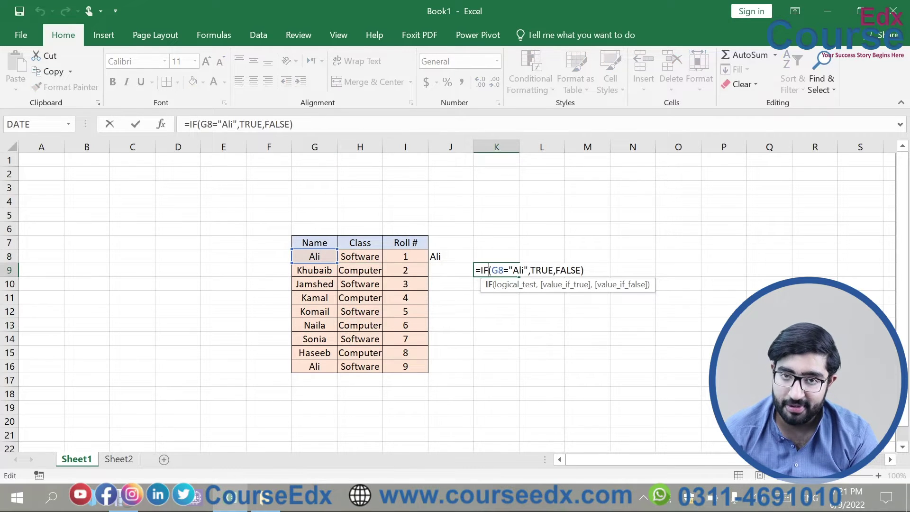
key("ctrl+Return")
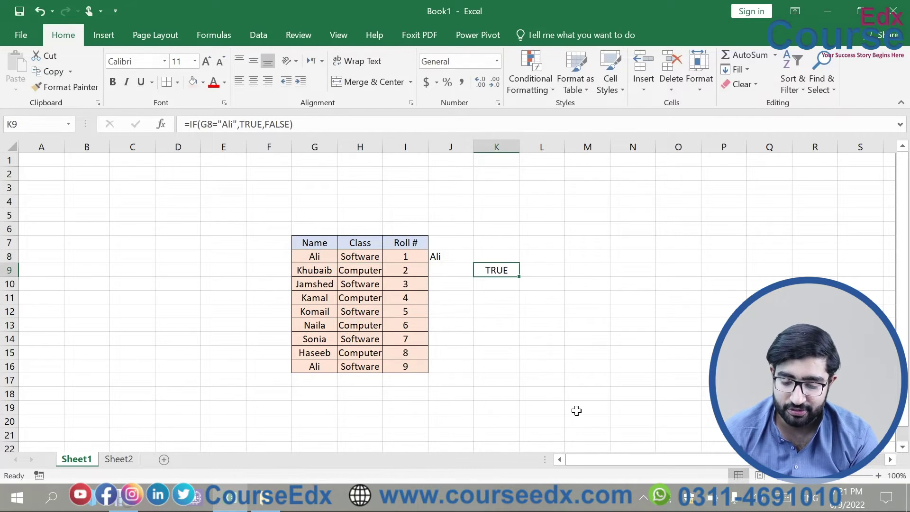
Step: Find the duplicated student name across the workbook, searching by rows and looking in formulas
left_click(826, 77)
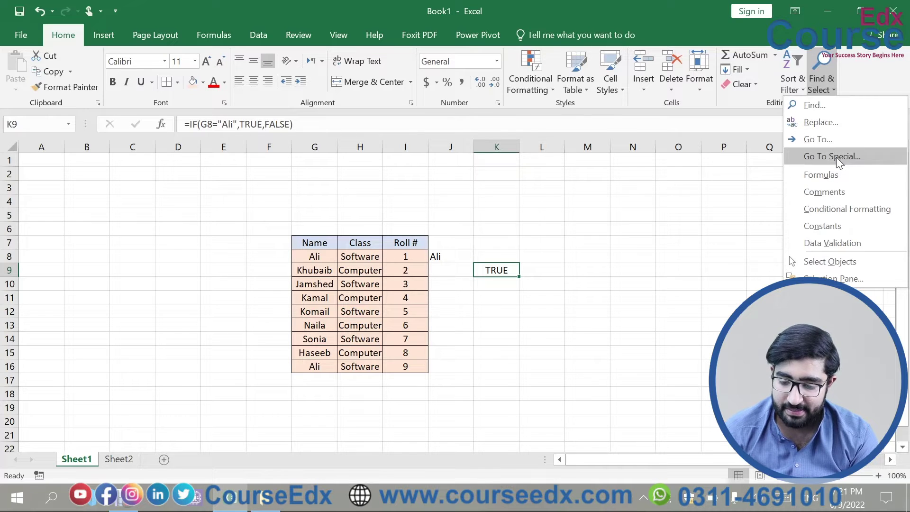
left_click(824, 119)
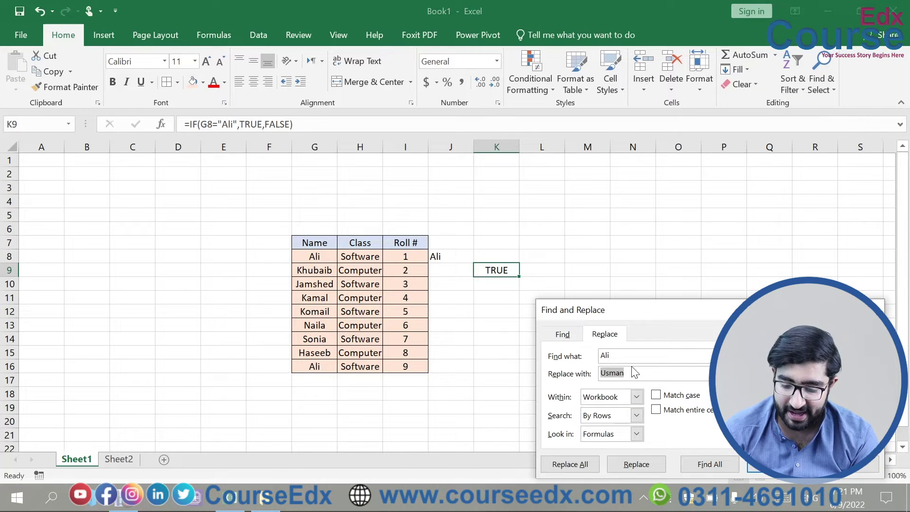
left_click(636, 435)
left_click(636, 439)
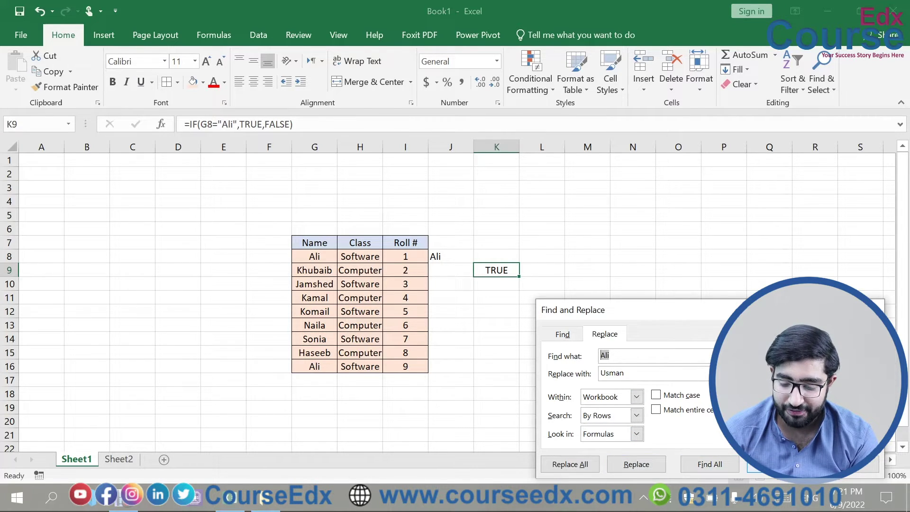
left_click(764, 464)
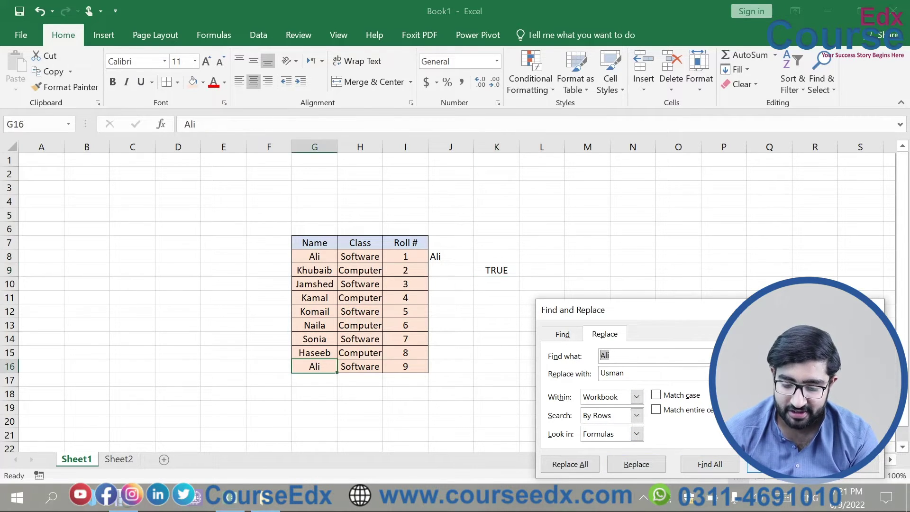
left_click(231, 233)
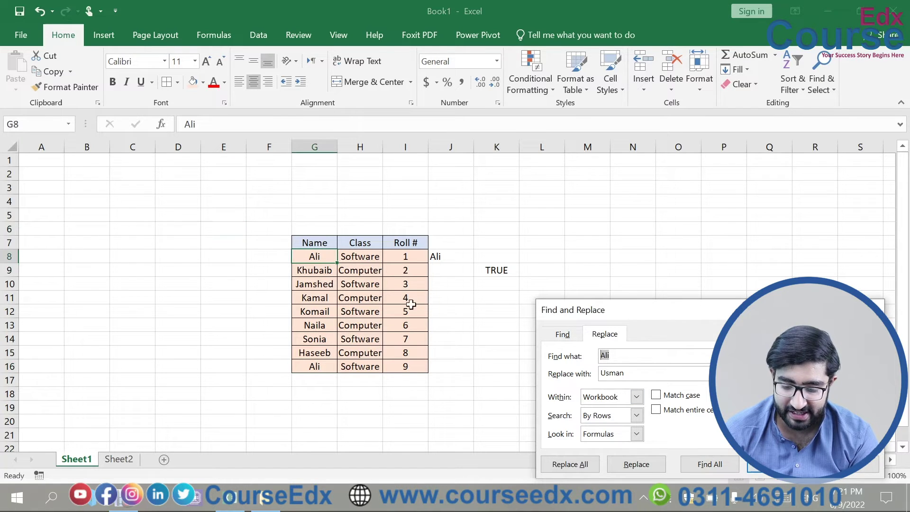
Step: Replace the duplicated student name one match at a time on Sheet1, in G8, J8, the K9 formula and G16
left_click(648, 464)
left_click(648, 465)
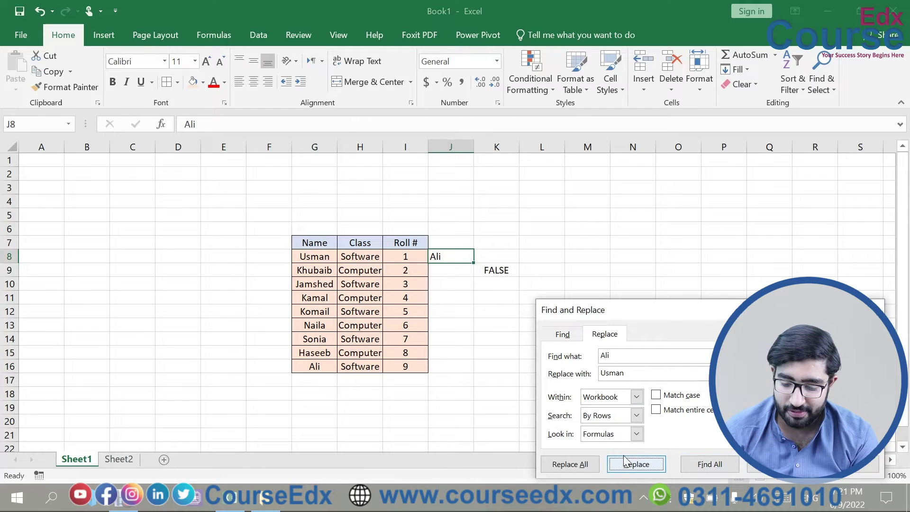
left_click(625, 465)
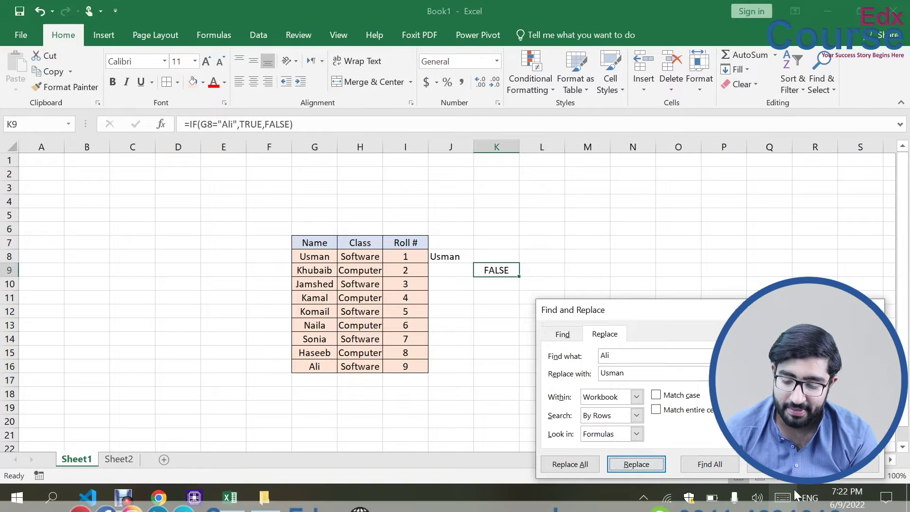
left_click(634, 465)
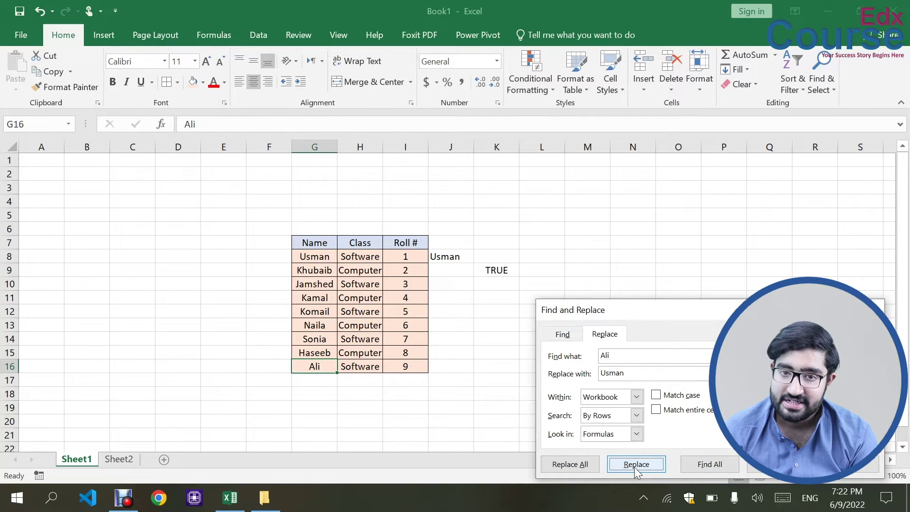
left_click(646, 462)
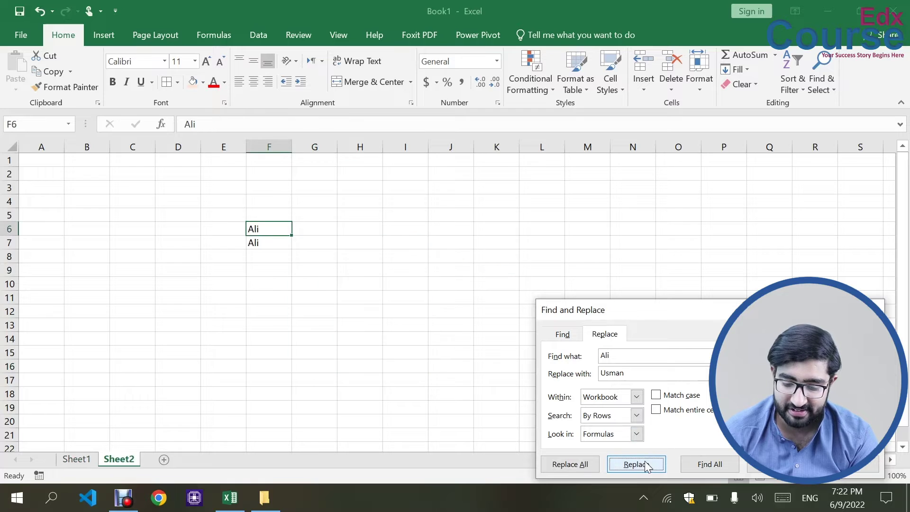
Step: Replace the remaining matches of the student name in F6 and F7 on Sheet2 and close Find and Replace
left_click(645, 460)
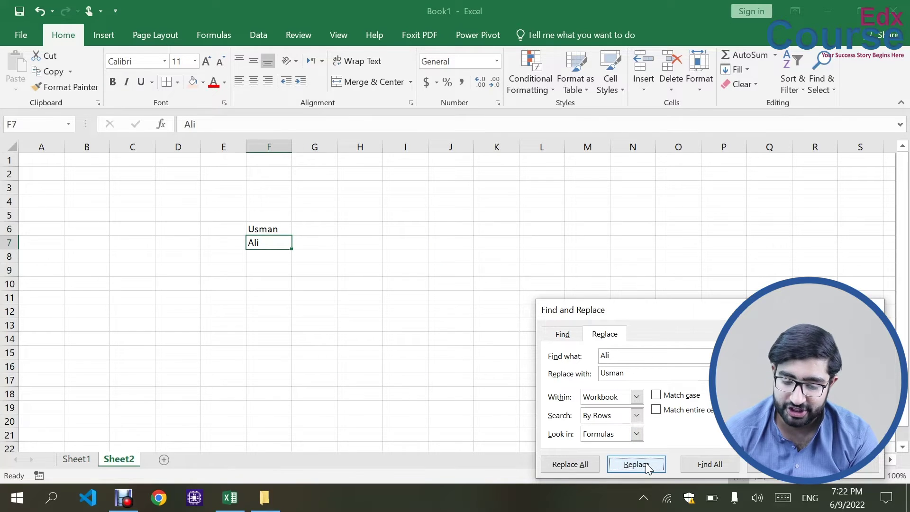
left_click(646, 462)
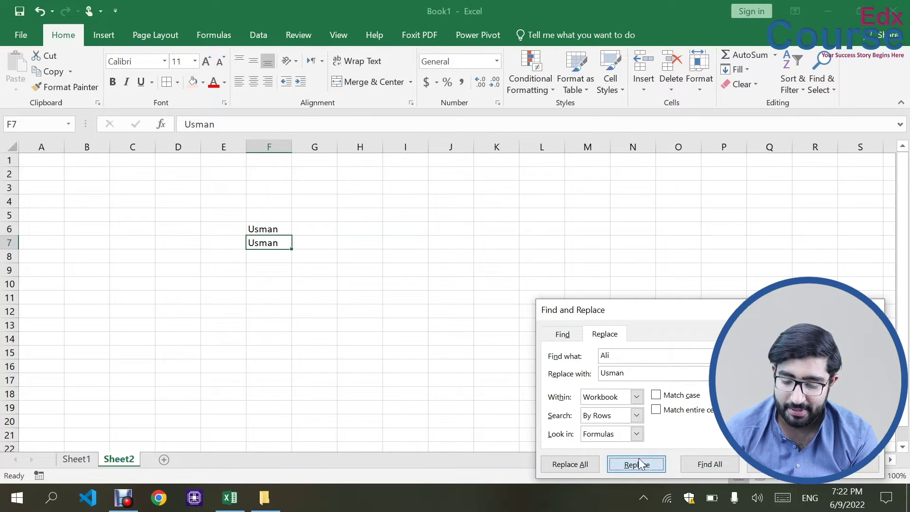
left_click(644, 463)
left_click(453, 307)
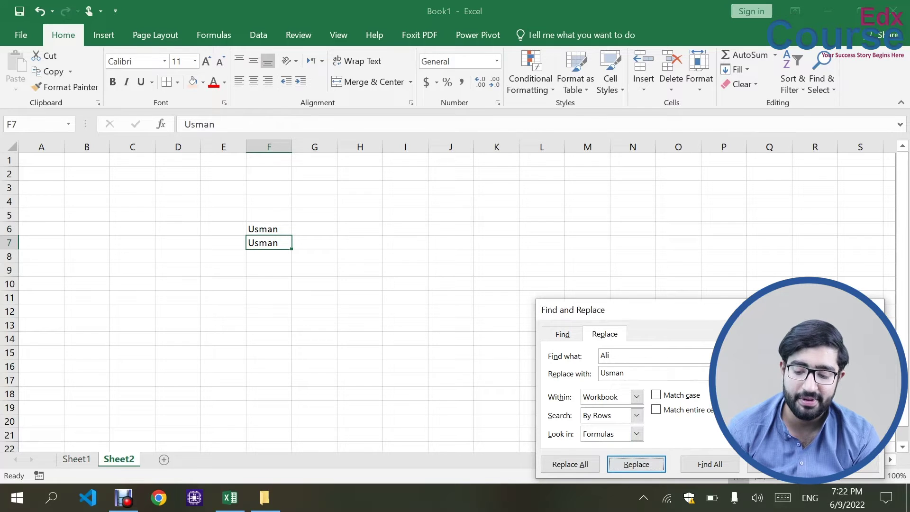
key("Escape")
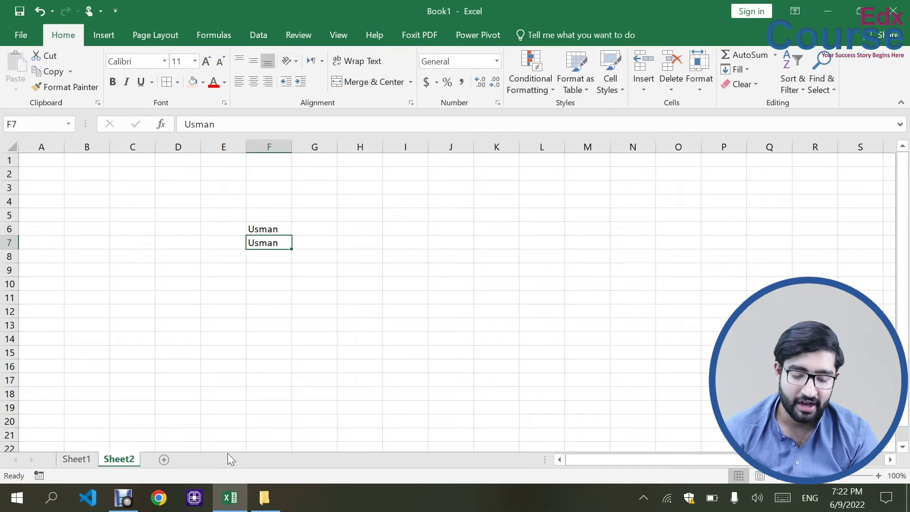
Step: Examine the name used inside the IF formula in K9 on Sheet1, leaving the formula as is
left_click(76, 458)
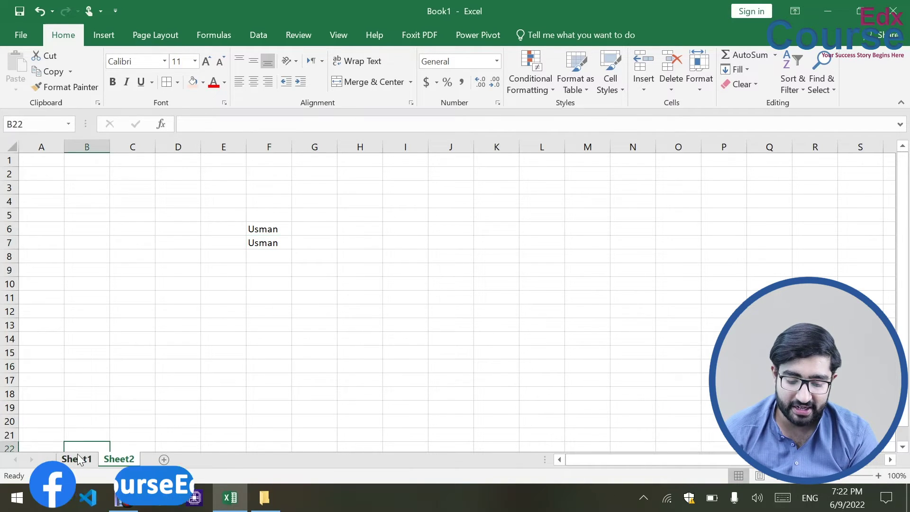
double_click(494, 273)
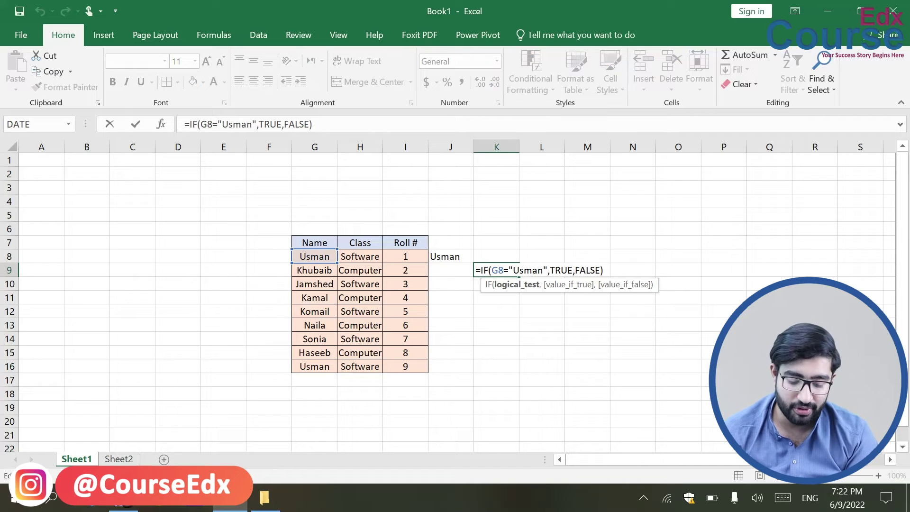
left_click(666, 270)
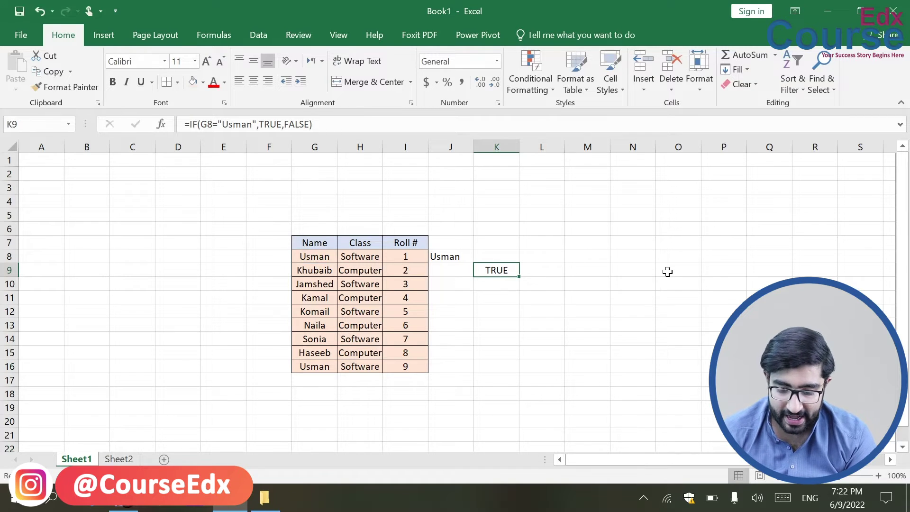
left_click(834, 91)
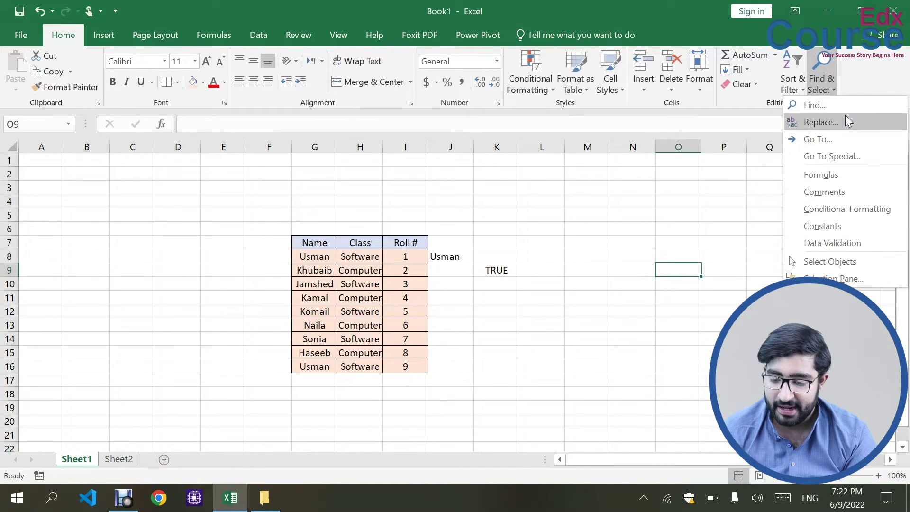
left_click(820, 123)
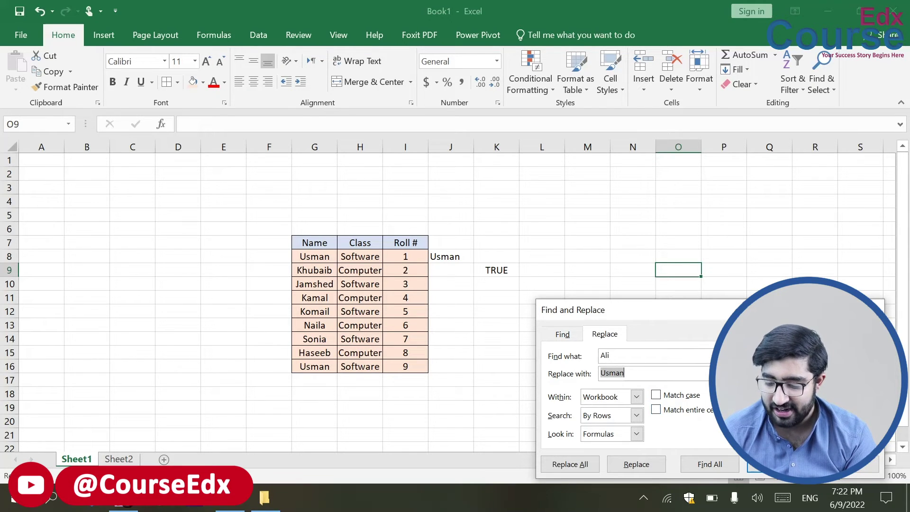
key("Escape")
left_click(628, 268)
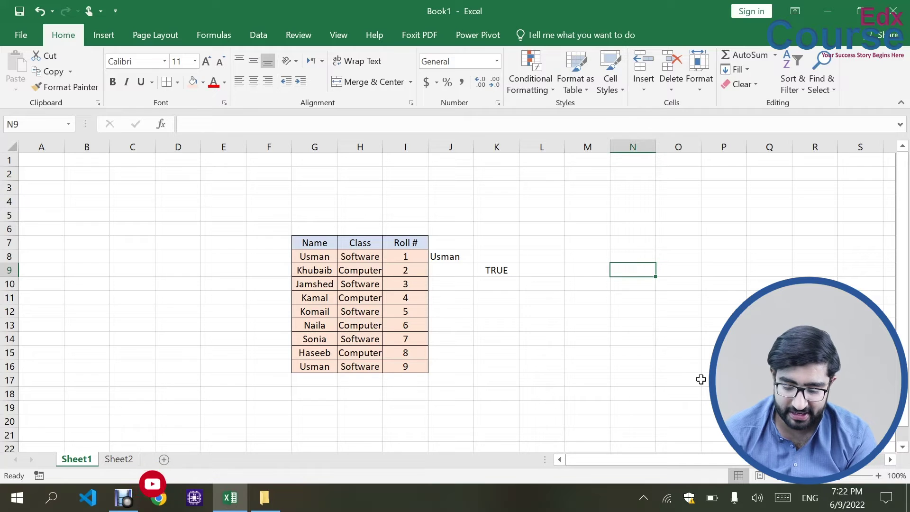
Step: Enter the second student's name in all capitals in N6, with an initial capital in N7 and in lowercase in N8
left_click(626, 230)
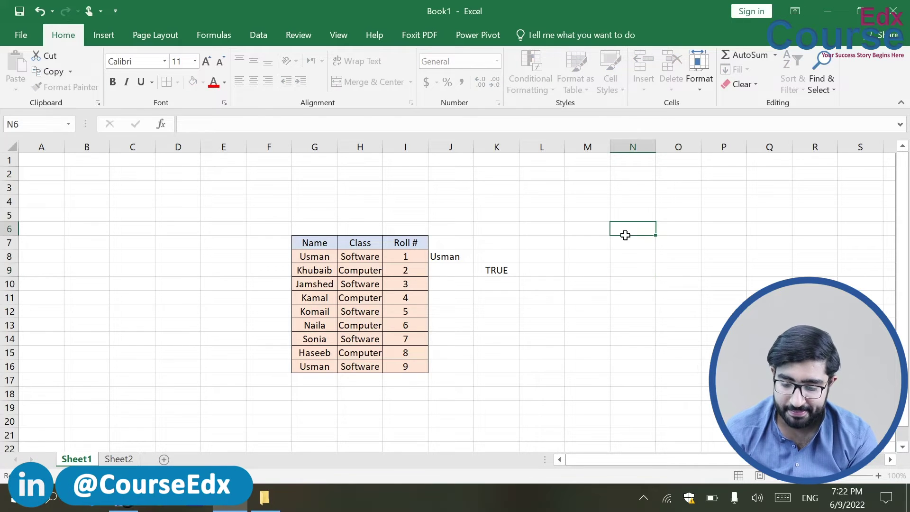
type("KHUBAIB")
key("Return")
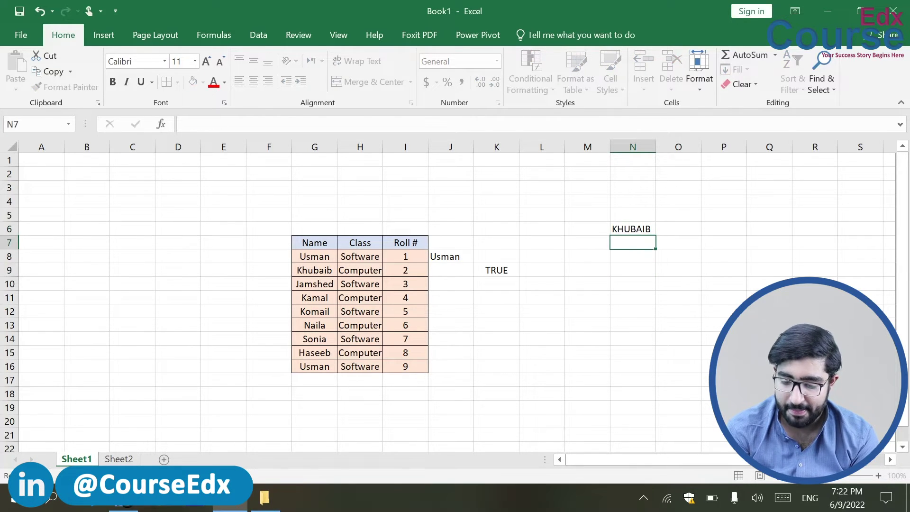
type("Khuba")
key("BackSpace")
key("BackSpace")
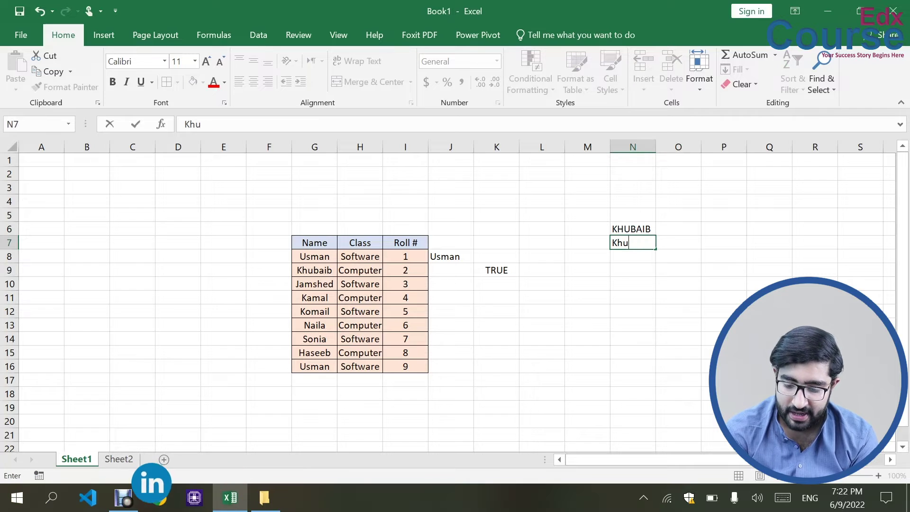
type("baib")
key("Return")
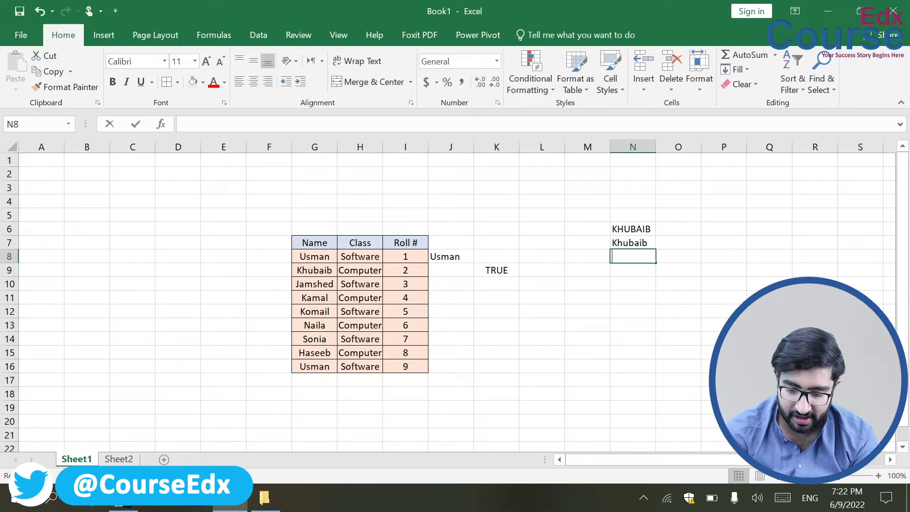
type("k")
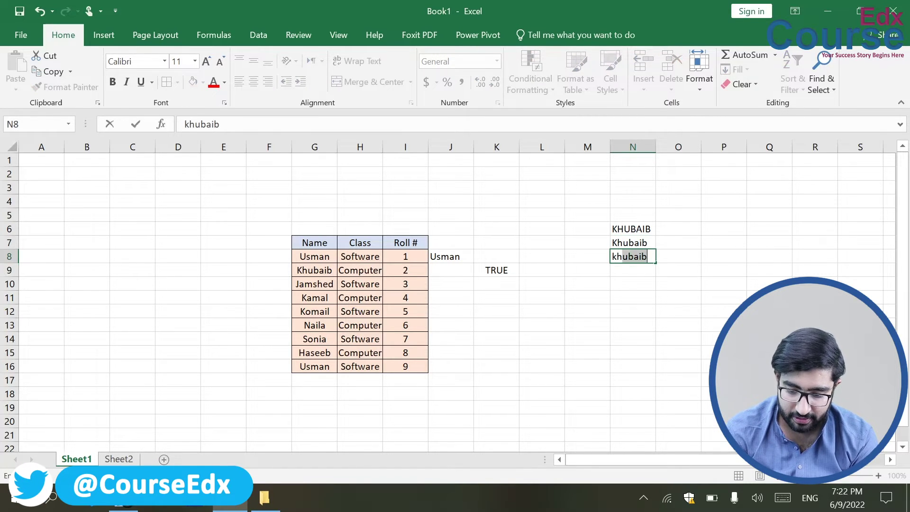
type("hubaib")
left_click(707, 366)
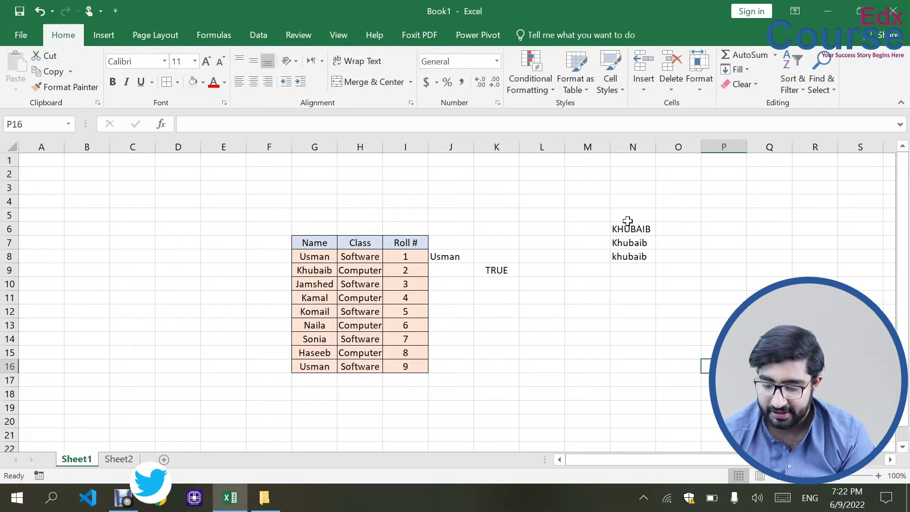
Step: Enable Match case in Find and Replace and find the all-capitals spelling of the second student's name
left_click(824, 86)
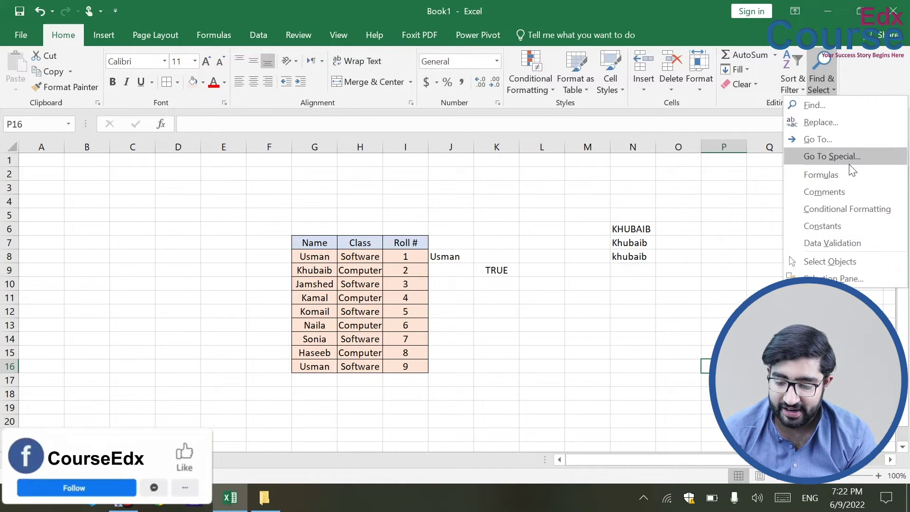
left_click(834, 117)
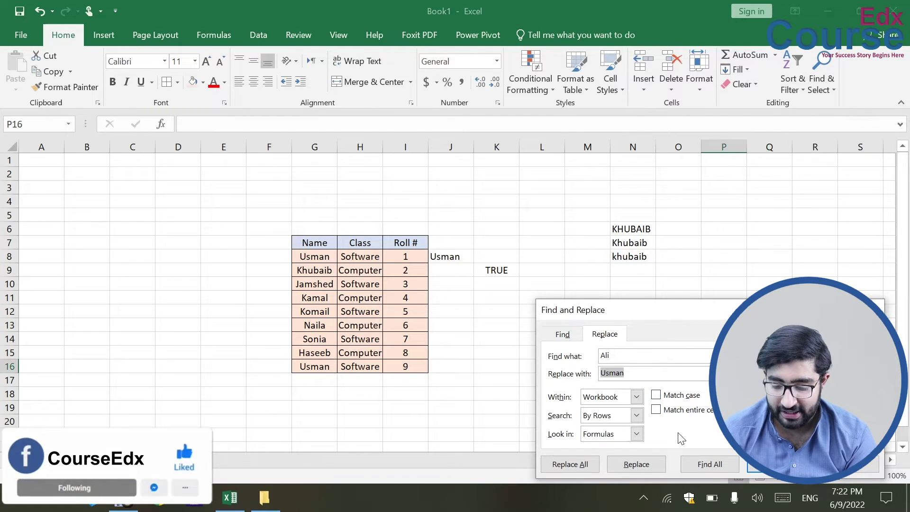
left_click(656, 394)
key("alt+n")
type("kh")
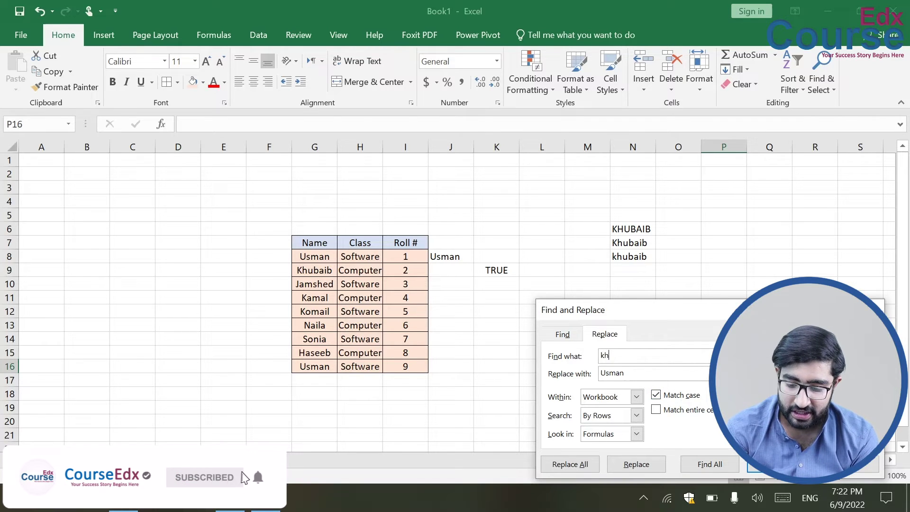
type("Khub")
key("BackSpace")
key("BackSpace")
key("BackSpace")
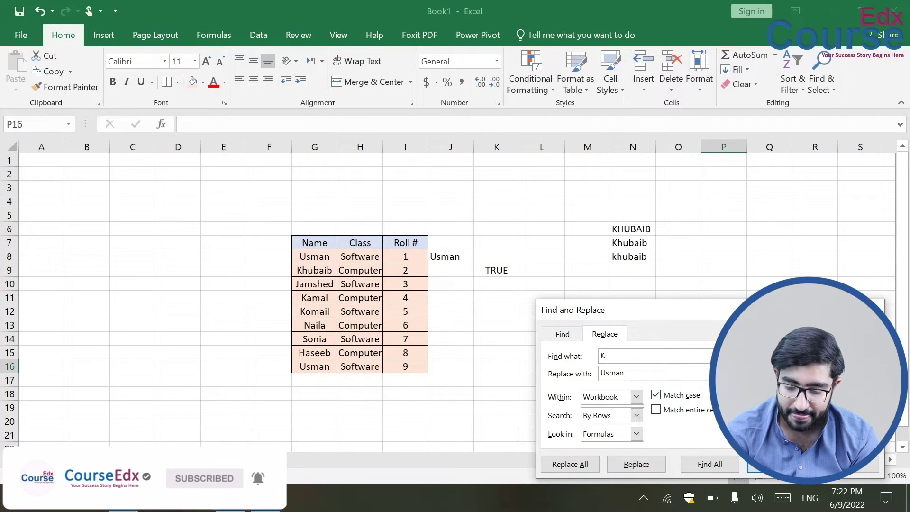
type("HUBAIB")
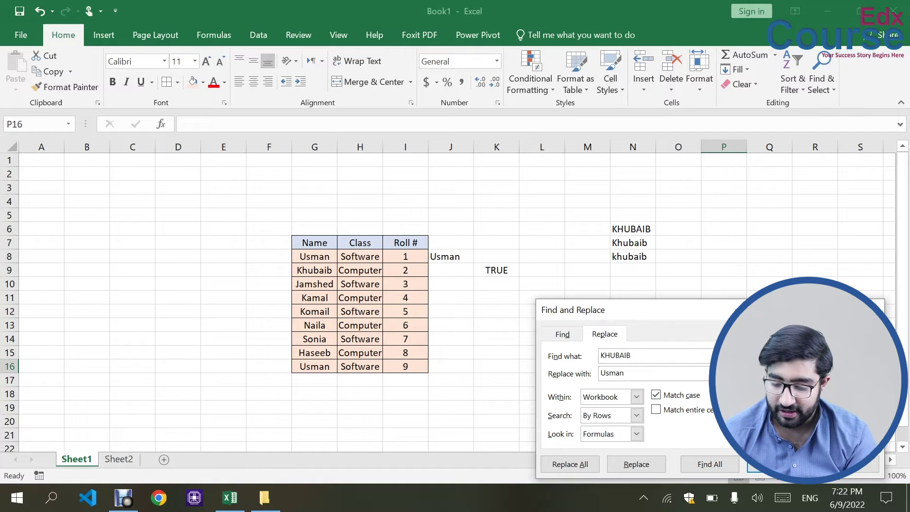
key("Return")
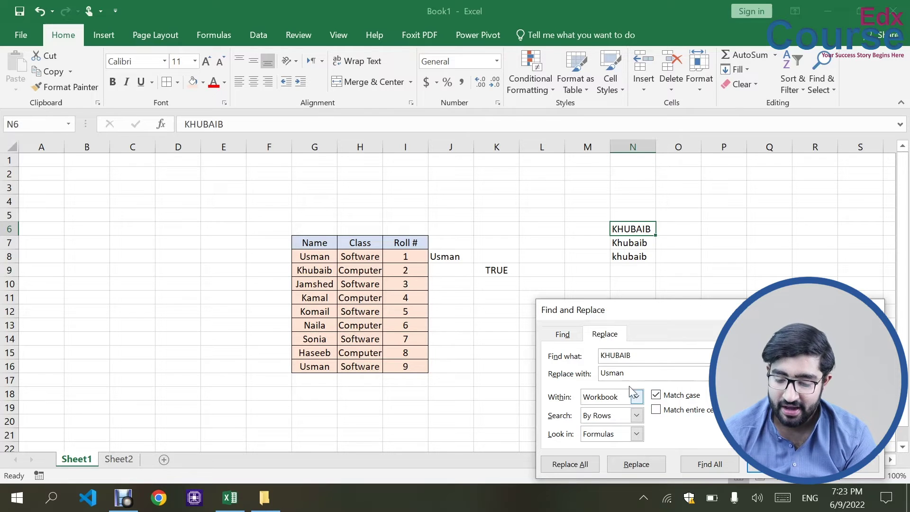
Step: Replace the all-capitals name in N6 with its initial-capital spelling and search for further case-matched occurrences
left_click(561, 377)
key("BackSpace")
type("Khubaib")
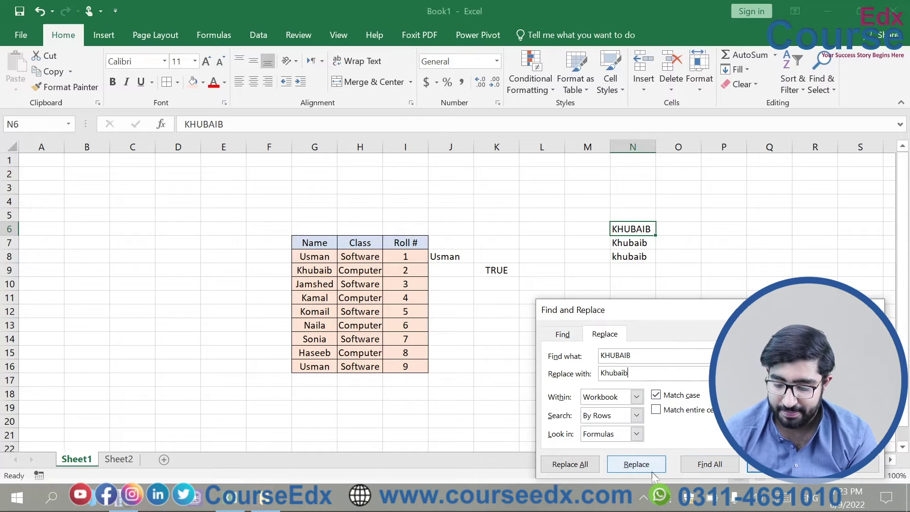
left_click(638, 465)
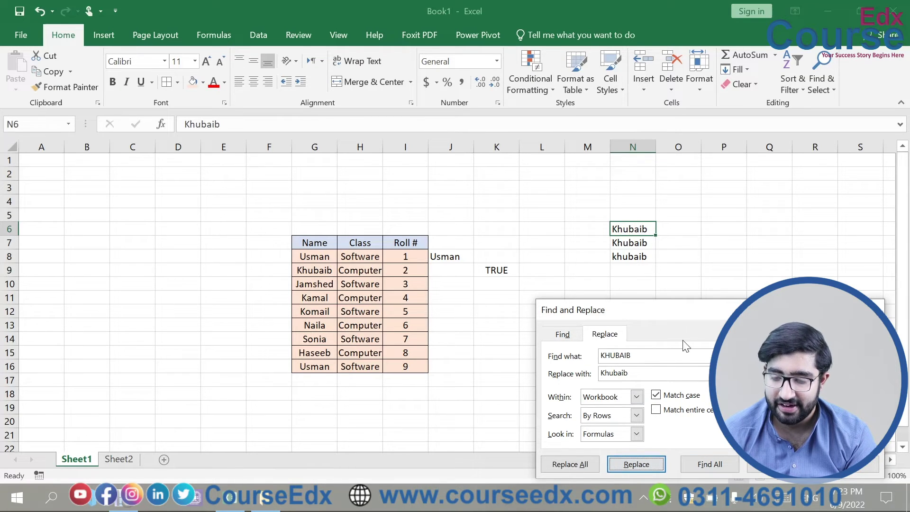
left_click(696, 463)
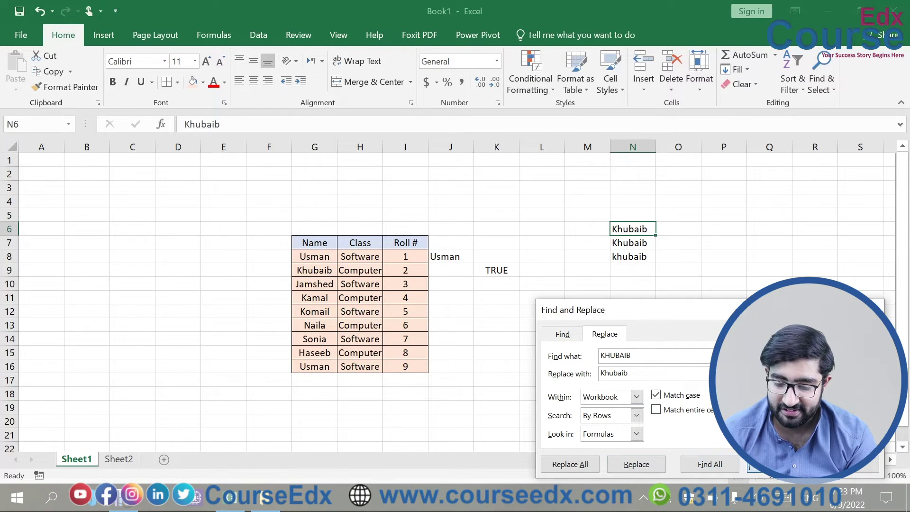
left_click(459, 288)
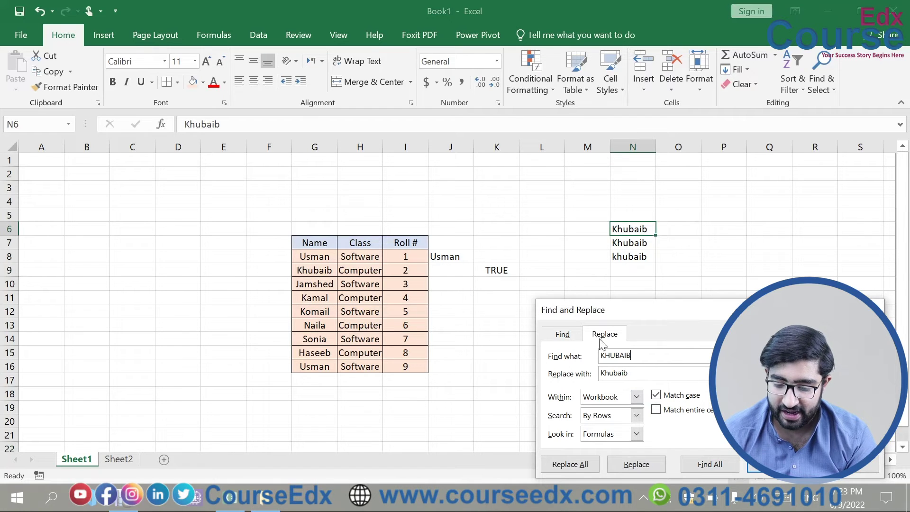
Step: Run a case-matched search of the workbook for the lowercase spelling of the second student's name, with the same spelling as replacement
key("BackSpace")
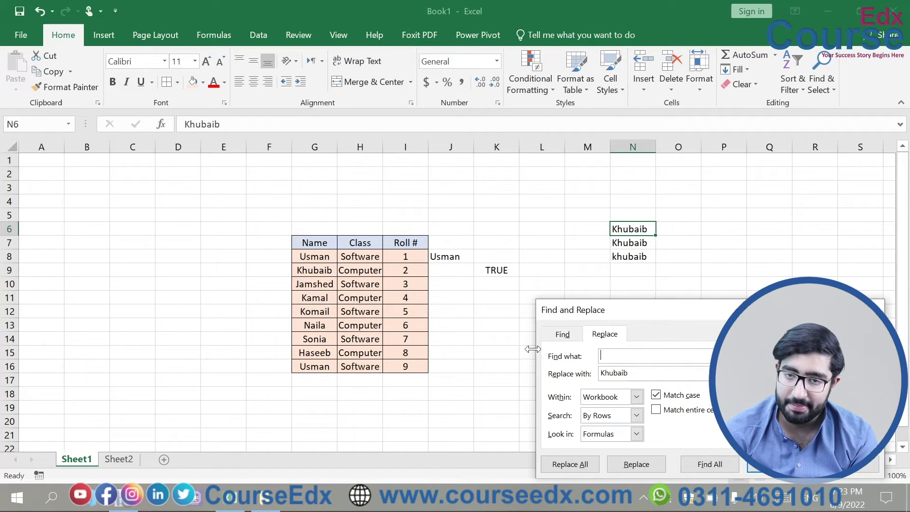
type("khubaib")
key("Tab")
type("khubaib")
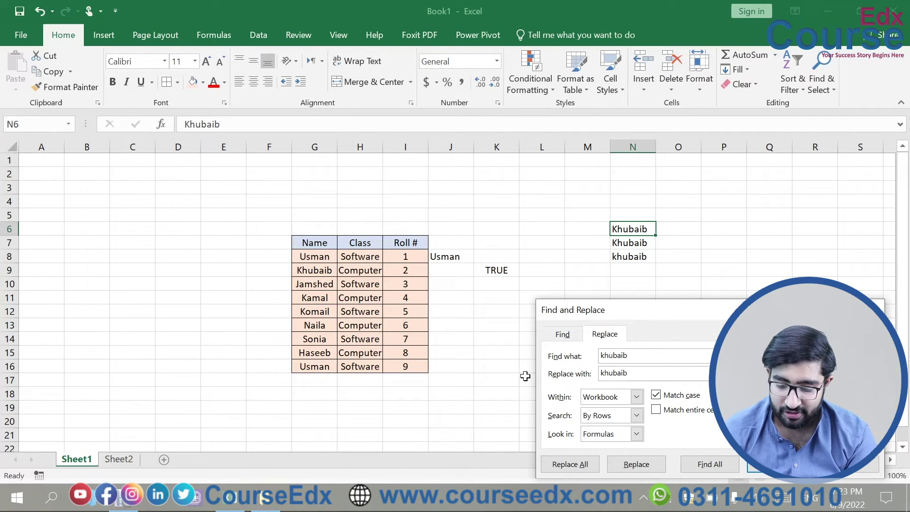
key("Return")
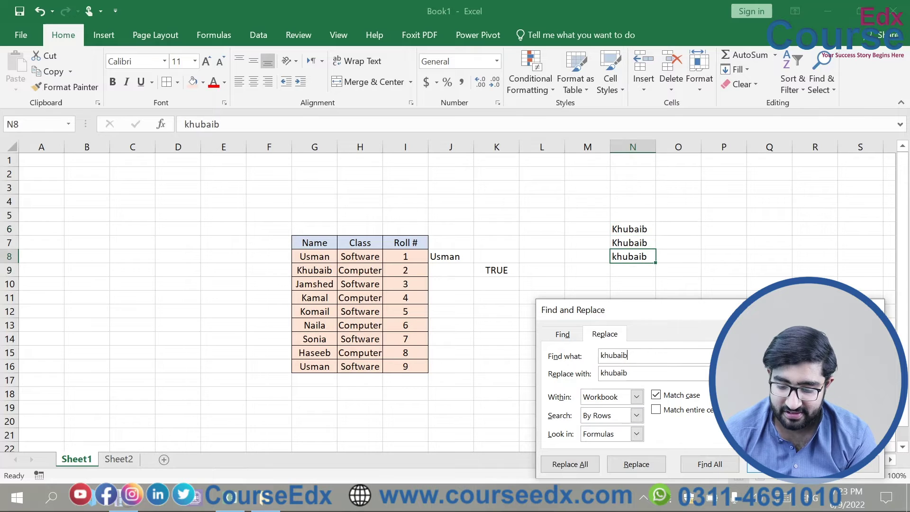
left_click(636, 465)
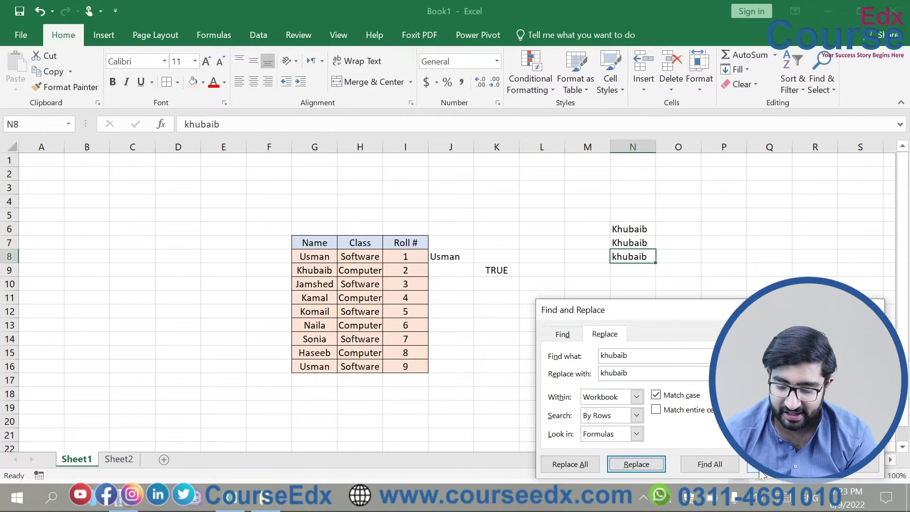
left_click(731, 466)
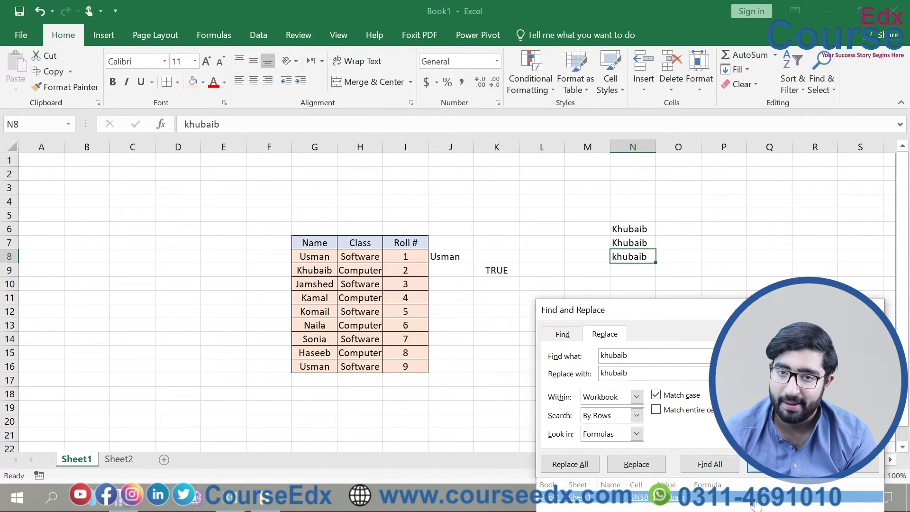
Step: Close Find and Replace and clear the three test spellings of the name from N6:N8
left_click(877, 306)
left_click_drag(588, 218, 654, 270)
key("Delete")
Step: Enter 6.25, 0.25, 25 and 250000 in cells P8 to P11
left_click(709, 254)
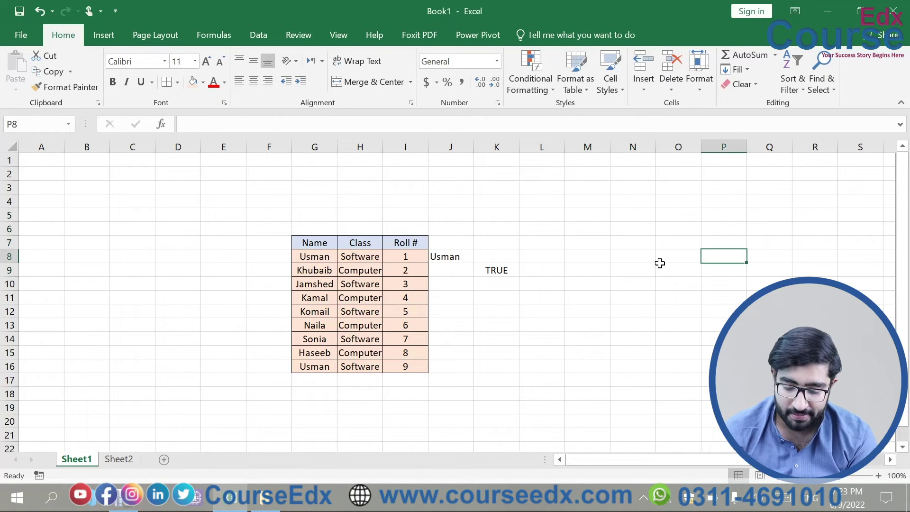
type("6.25")
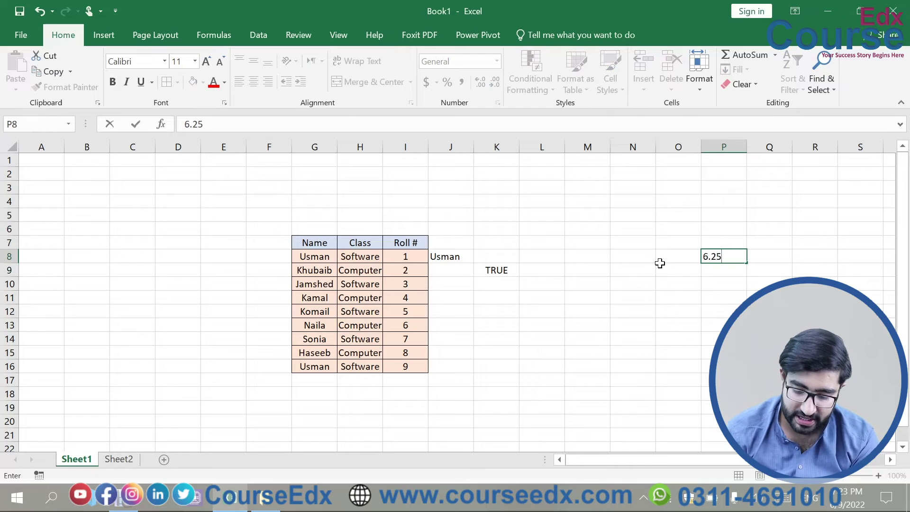
key("Return")
type("0.2")
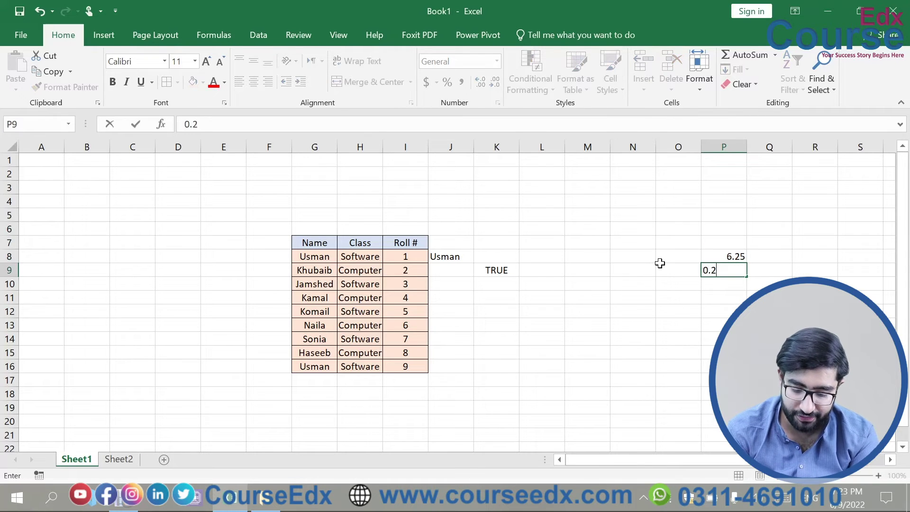
type("5")
key("Return")
type("25")
key("ctrl+Return")
key("Return")
type("250000")
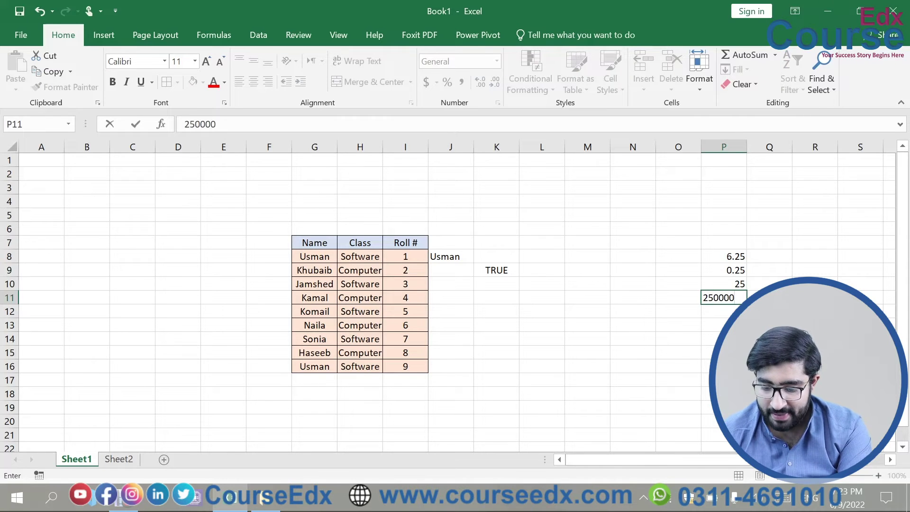
left_click(815, 394)
left_click(740, 297)
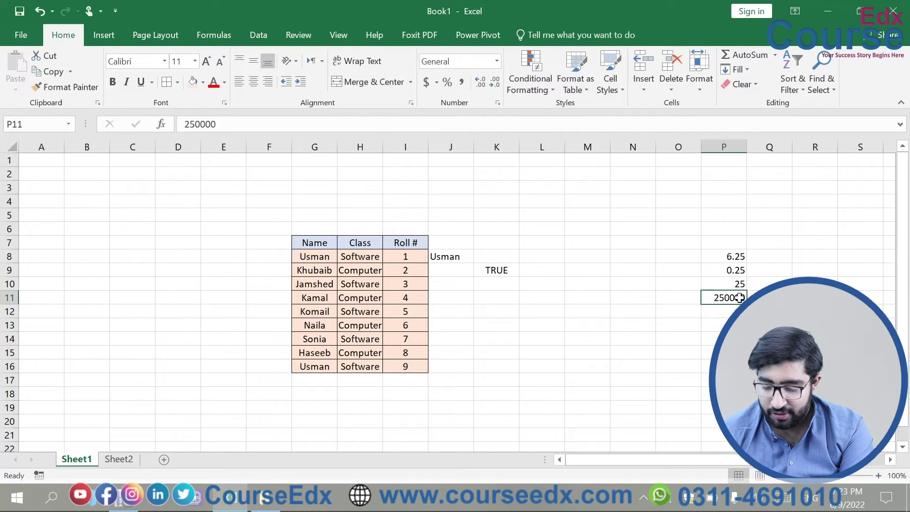
Step: Set Find and Replace to look for 25 and replace it with 9
left_click_drag(718, 249, 730, 303)
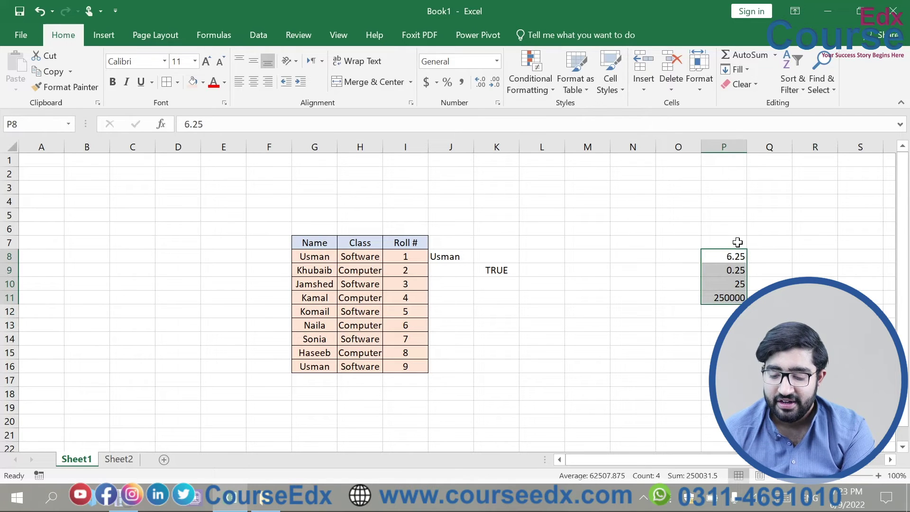
left_click(793, 225)
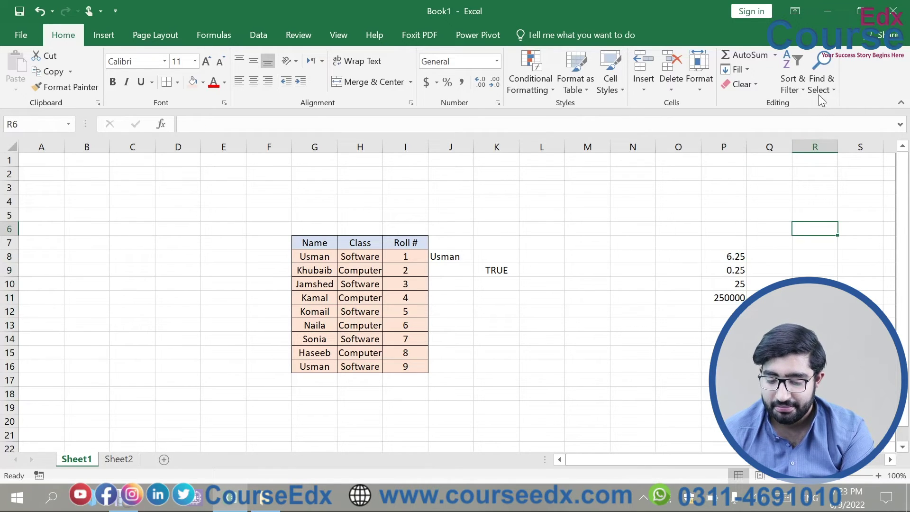
left_click_drag(697, 233, 724, 327)
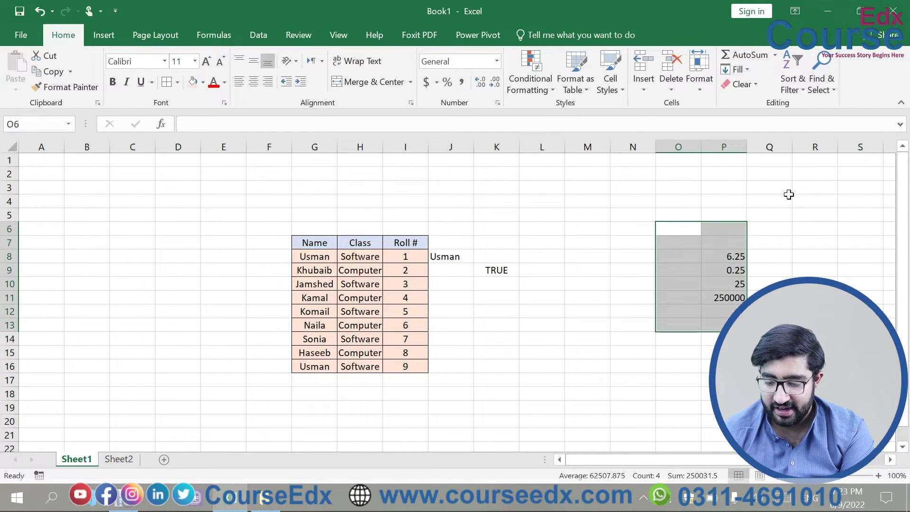
left_click(809, 89)
left_click(843, 127)
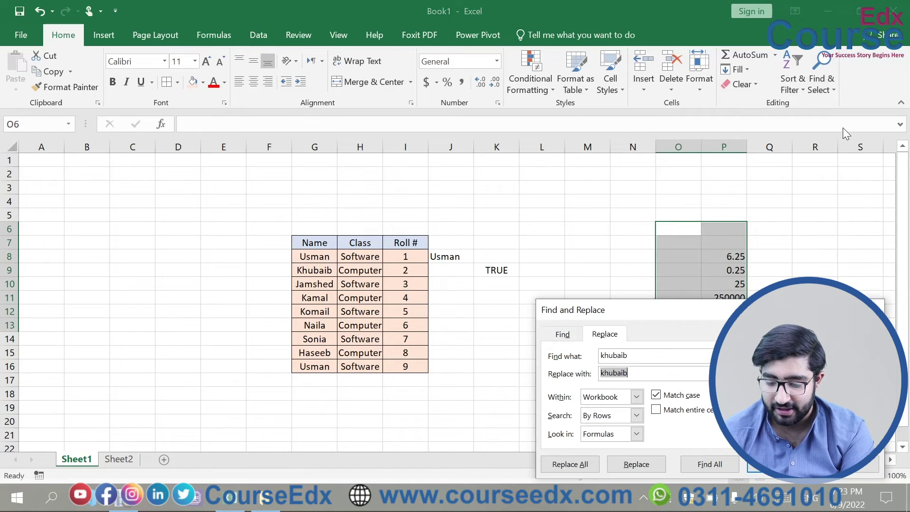
key("shift+Tab")
key("BackSpace")
type("25")
key("Tab")
key("BackSpace")
type("9")
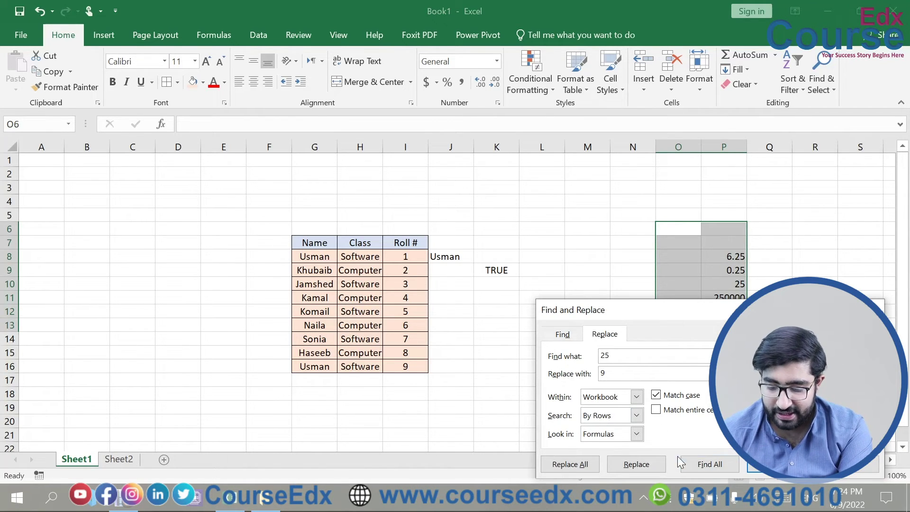
Step: List all cells containing 25 in the workbook and step through the matches in column P
left_click(612, 462)
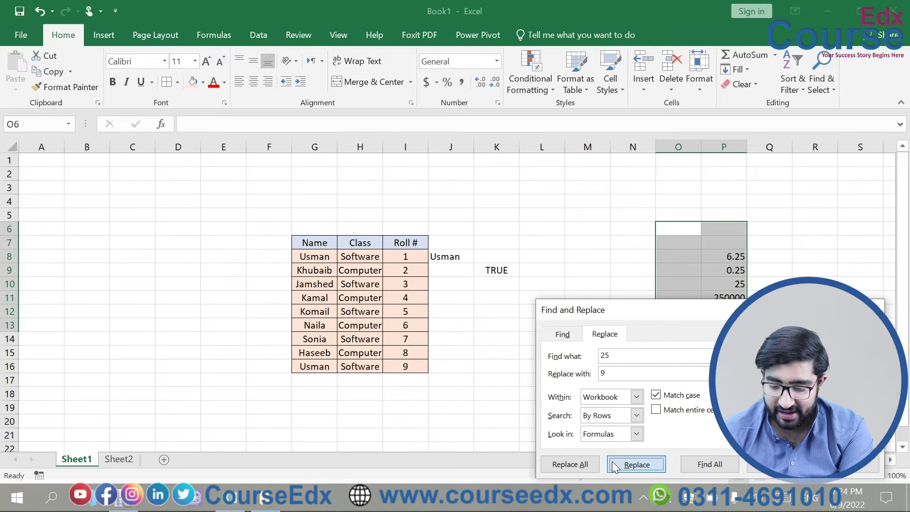
left_click(461, 300)
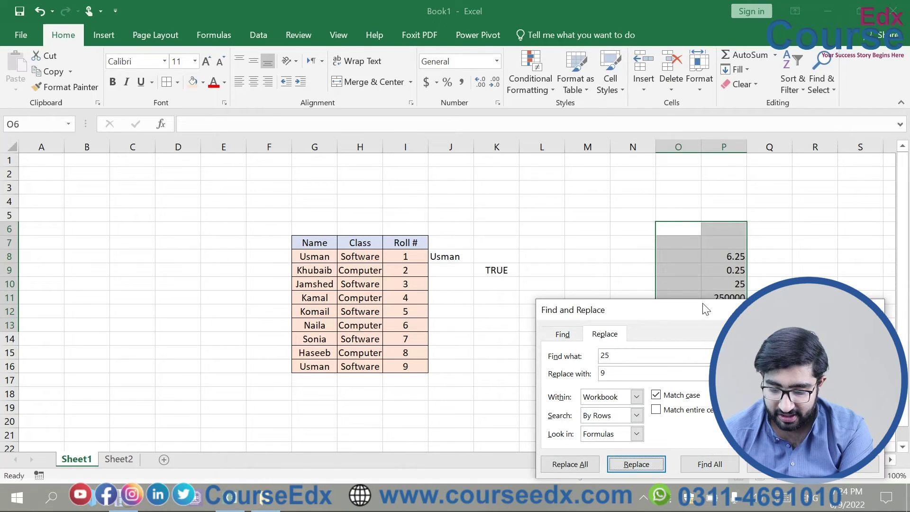
left_click(683, 246)
left_click(729, 465)
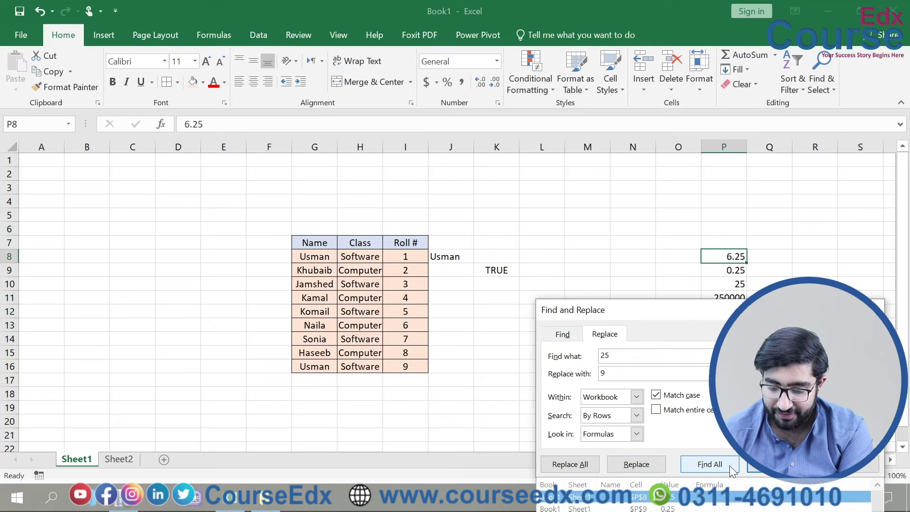
left_click(751, 467)
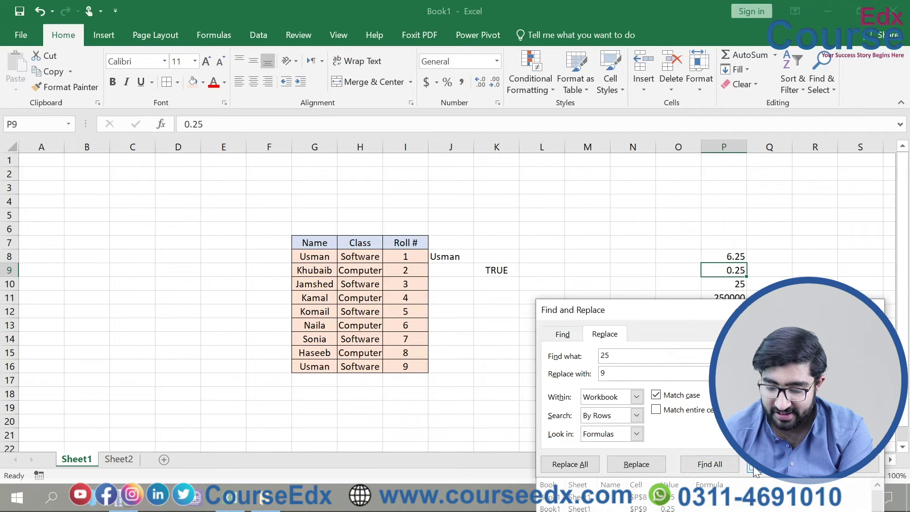
left_click(753, 468)
Step: Replace every occurrence of 25 with 9 across the workbook and undo the replacement
left_click_drag(688, 317, 373, 267)
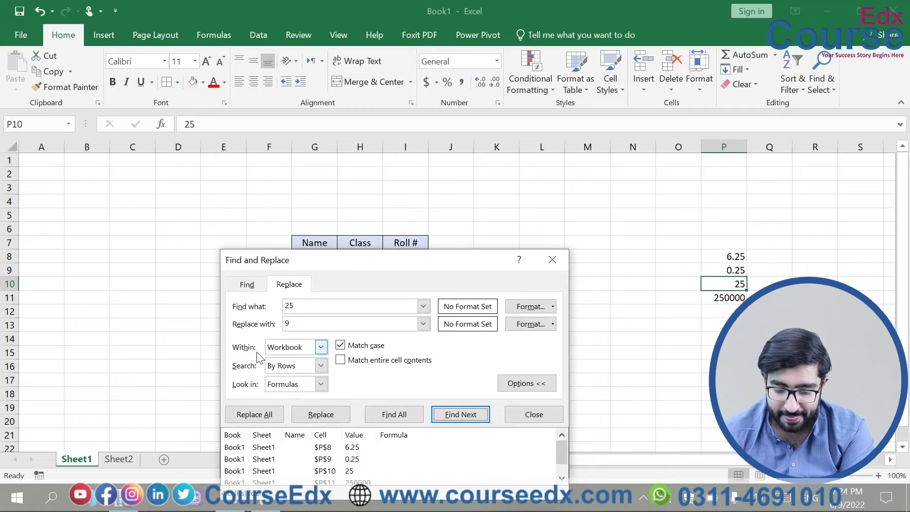
left_click(264, 417)
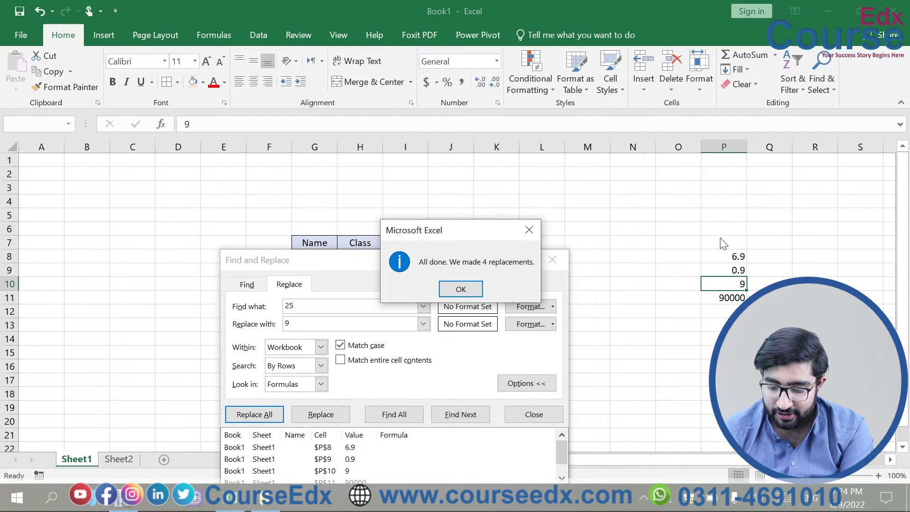
left_click(455, 288)
left_click(552, 260)
left_click(695, 328)
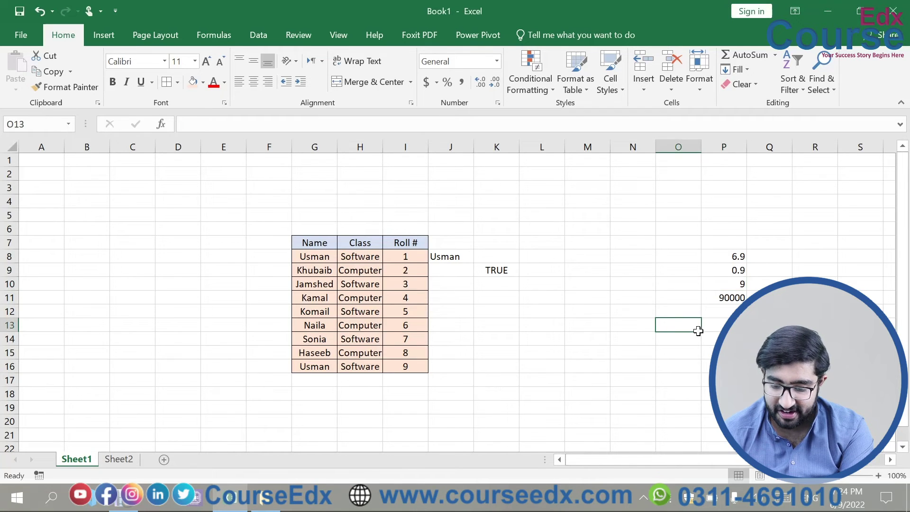
key("ctrl+z")
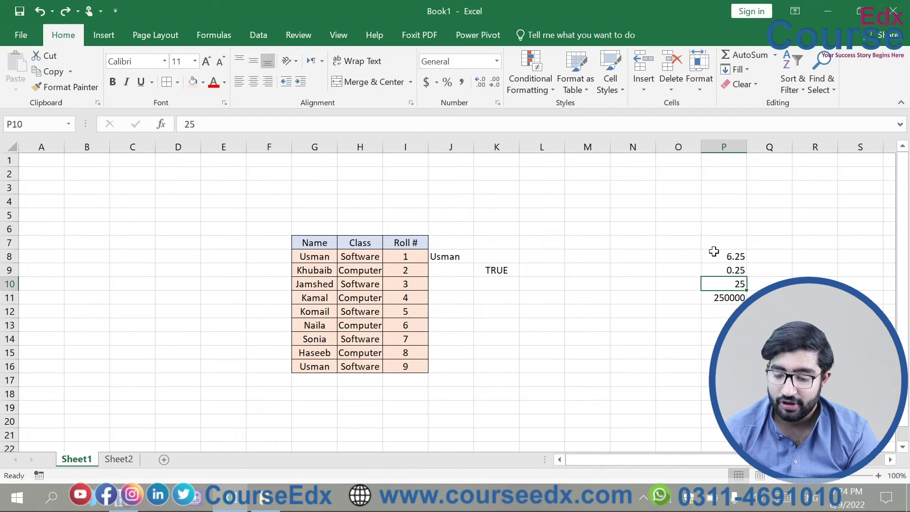
Step: Enable Match entire cell contents in Find and Replace and search column P for cells containing exactly 25
left_click_drag(713, 253, 711, 326)
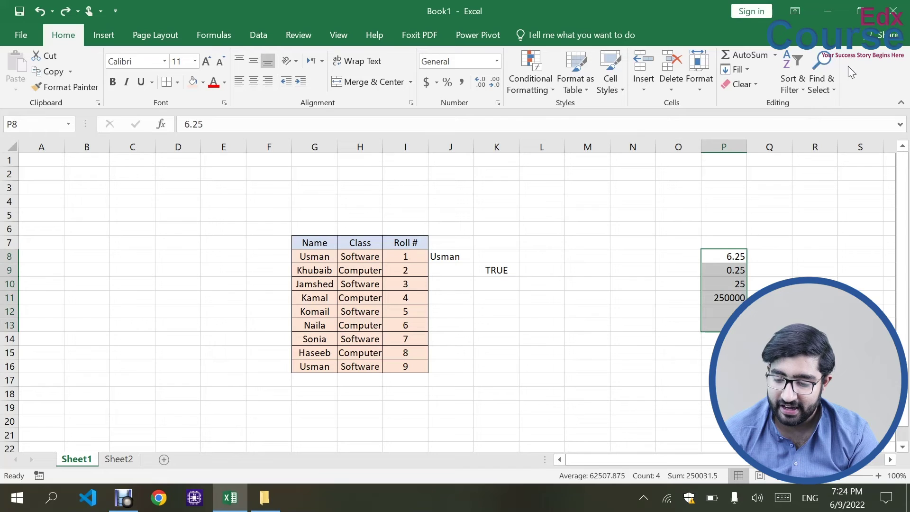
left_click(832, 85)
left_click(825, 119)
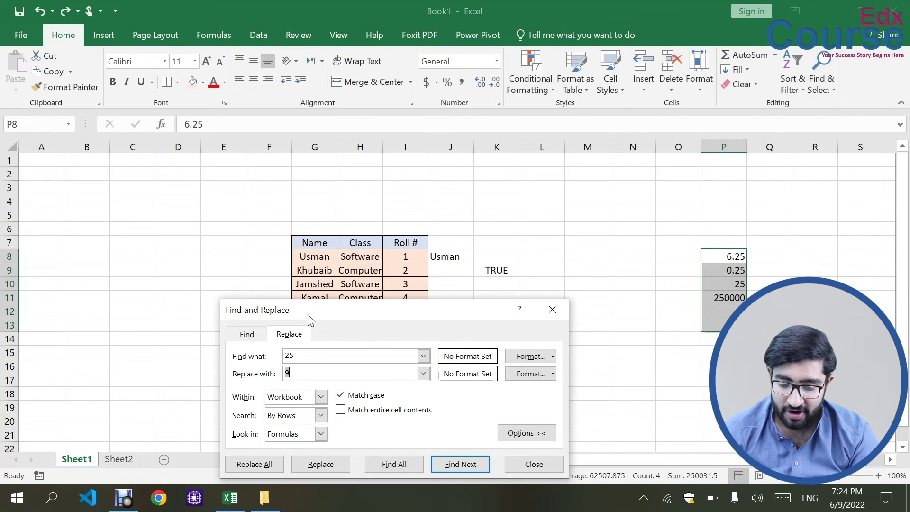
left_click(441, 463)
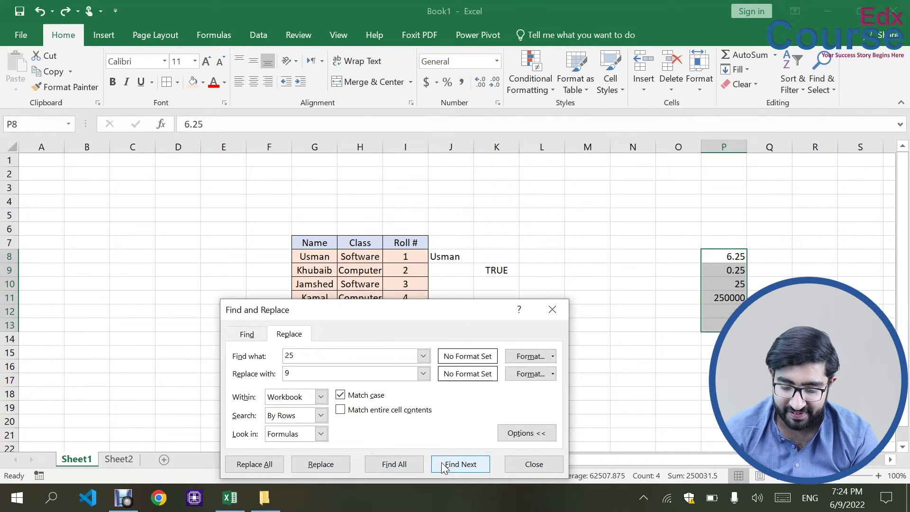
left_click(441, 462)
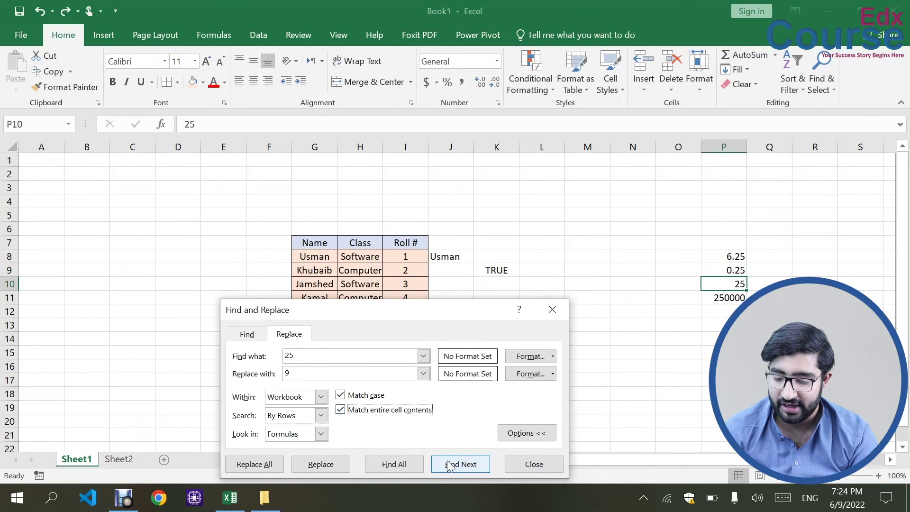
left_click(448, 465)
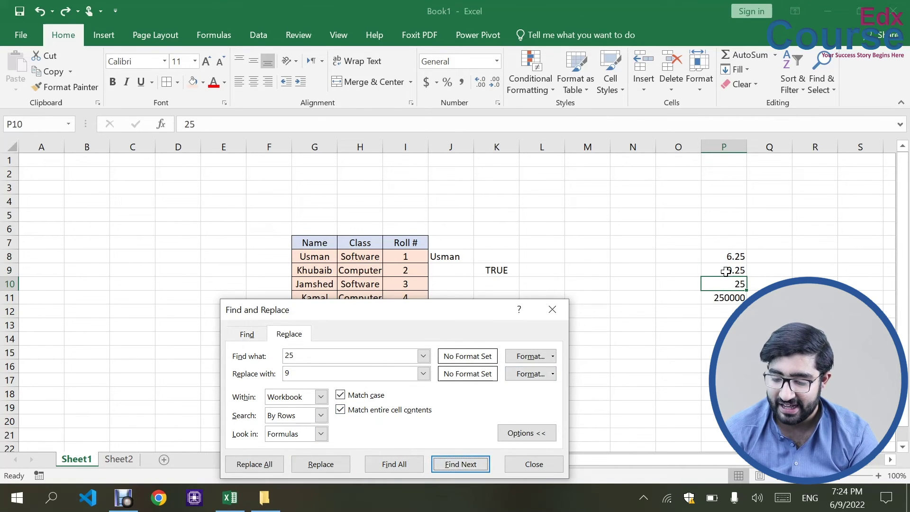
left_click(725, 271)
left_click(474, 465)
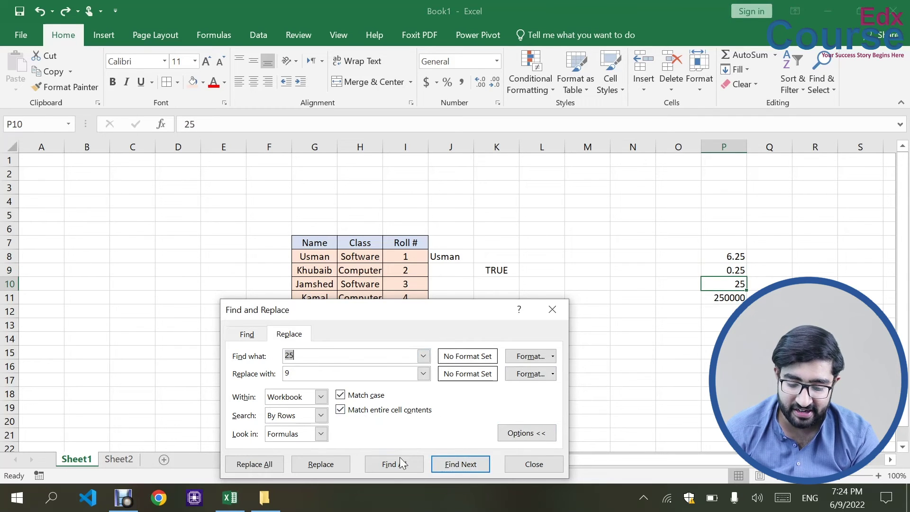
Step: Replace the exact match of 25 in P10 with 9, undo that replacement, and close Find and Replace
left_click(305, 464)
left_click(279, 465)
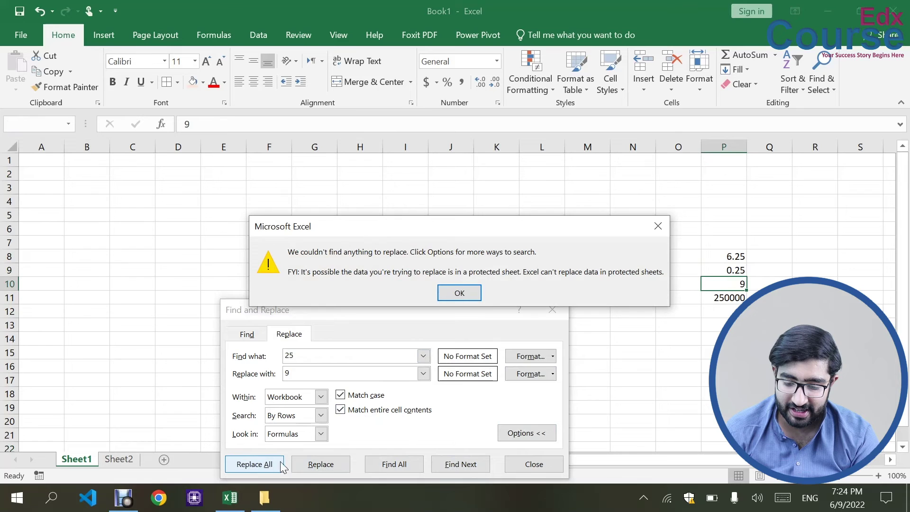
left_click(460, 293)
left_click(552, 310)
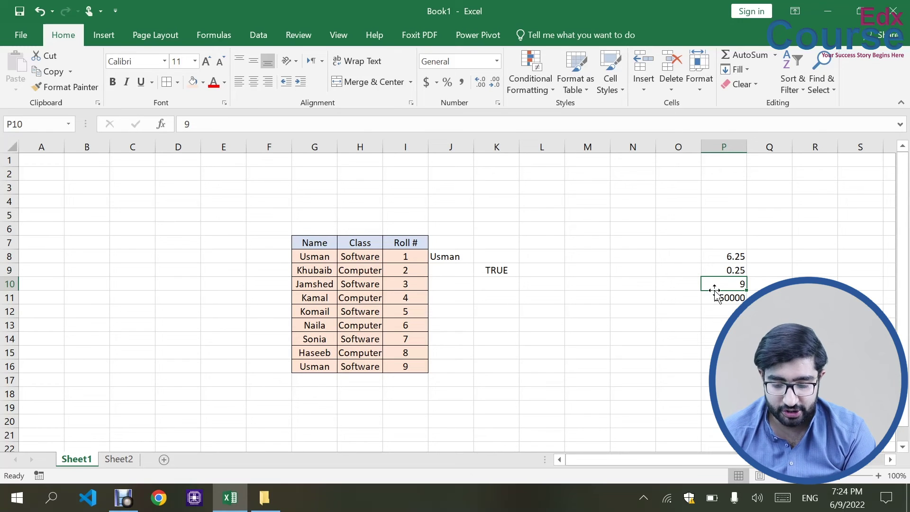
left_click(806, 84)
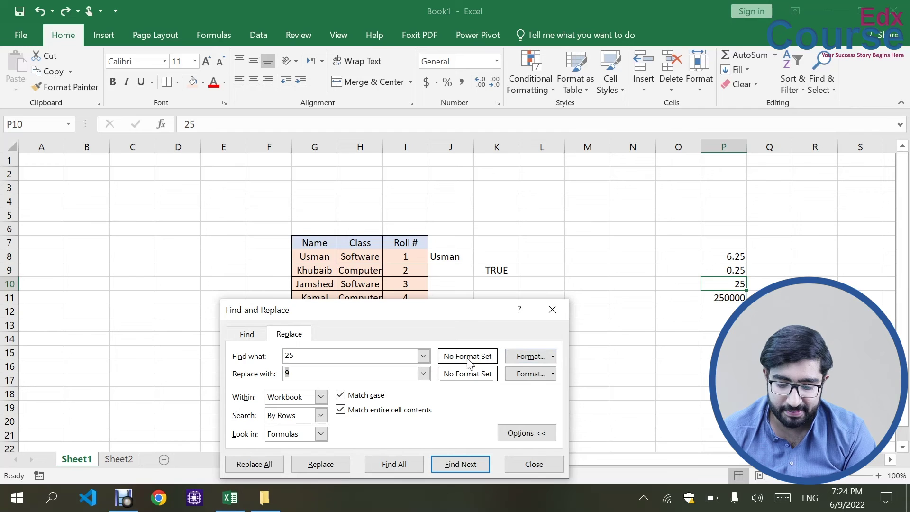
left_click(551, 307)
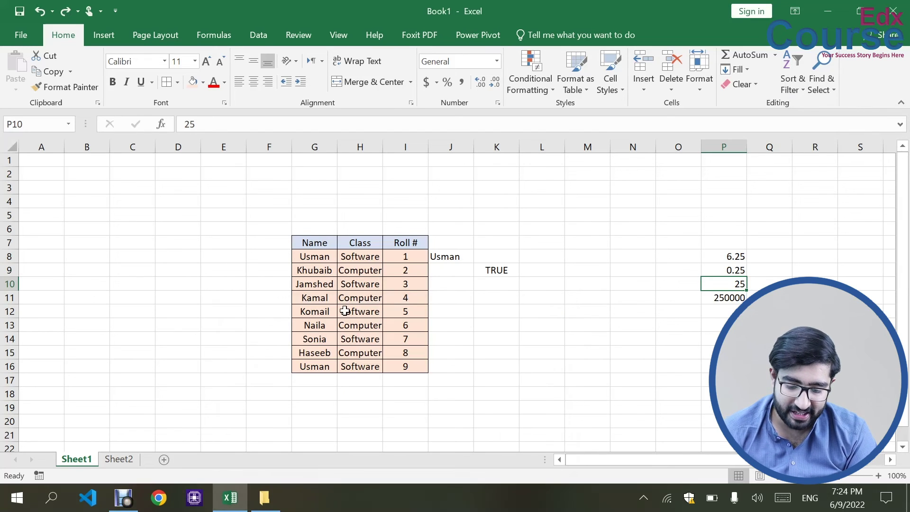
Step: Fill cell G12 in the Name column with orange
left_click(315, 311)
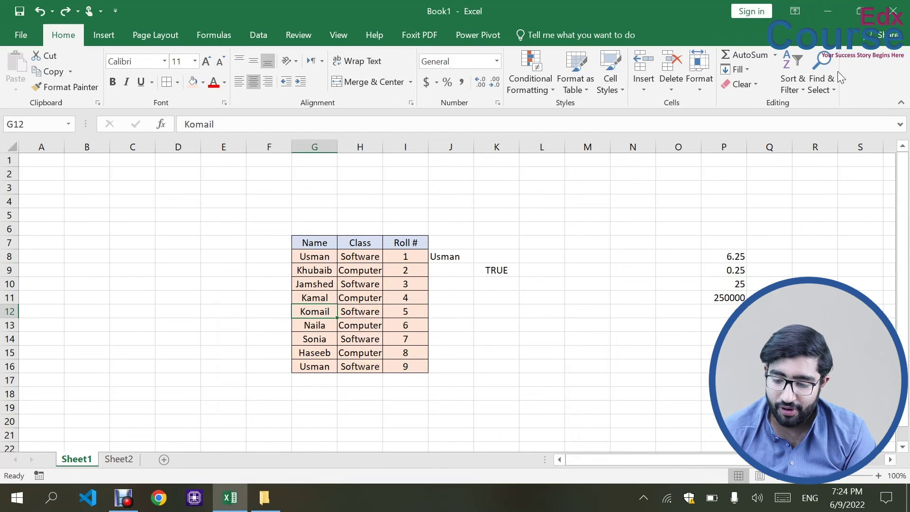
left_click(822, 84)
left_click(203, 96)
left_click(203, 82)
left_click(218, 178)
left_click(678, 242)
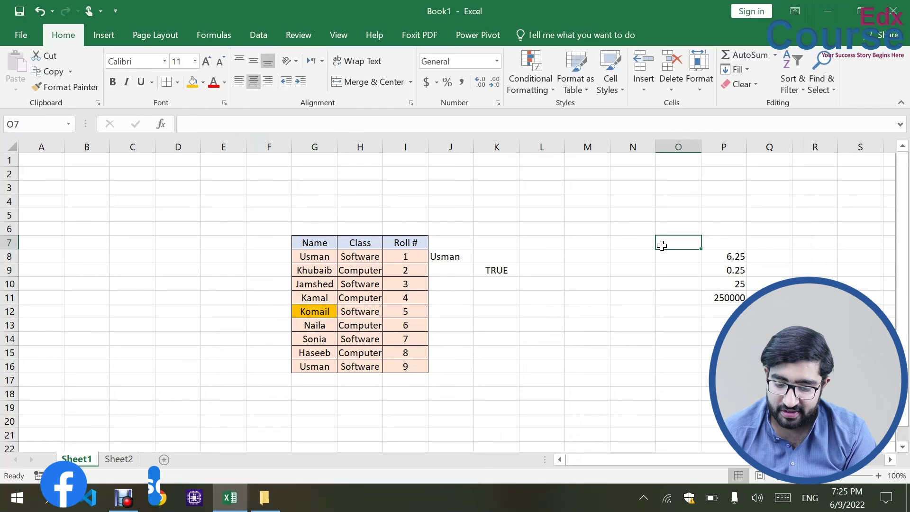
Step: Change the fill colour of cell G12 in the Name column to standard yellow
left_click(317, 313)
left_click(203, 83)
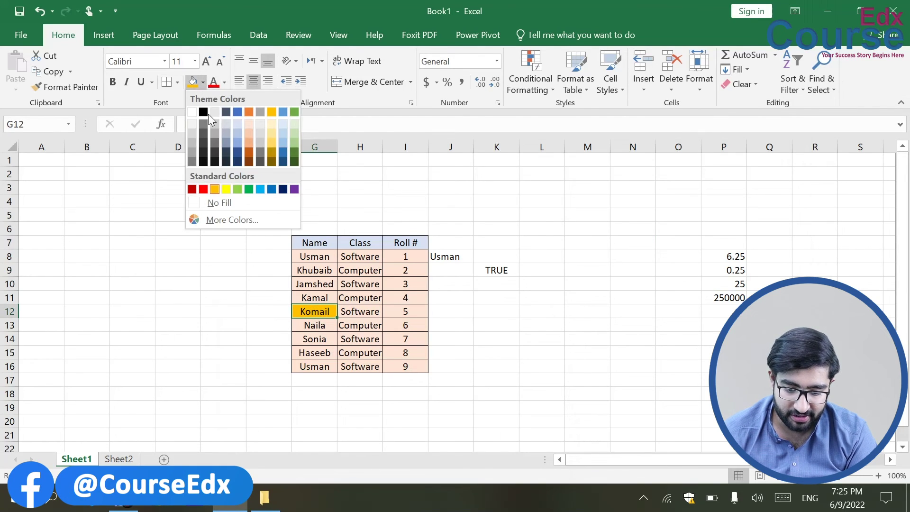
left_click(229, 188)
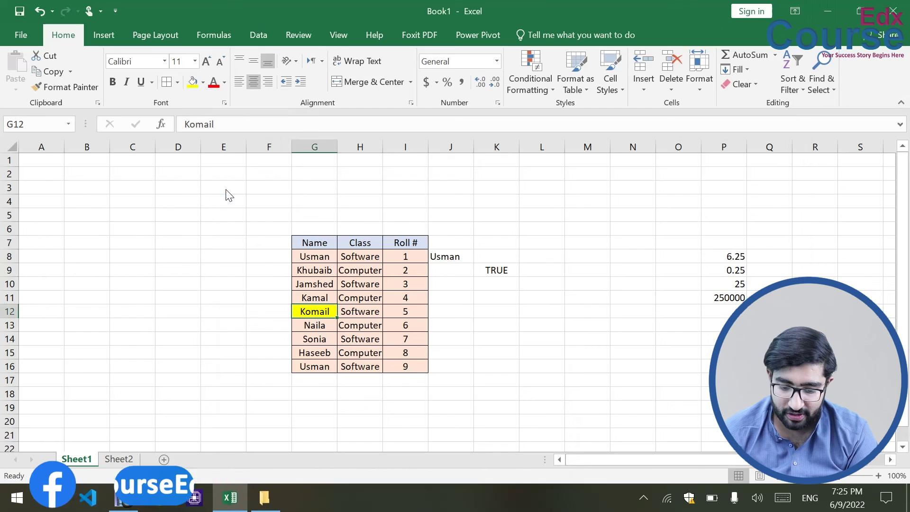
Step: Clear the find and replacement text in Find and Replace and set the find format to a yellow fill
left_click(828, 75)
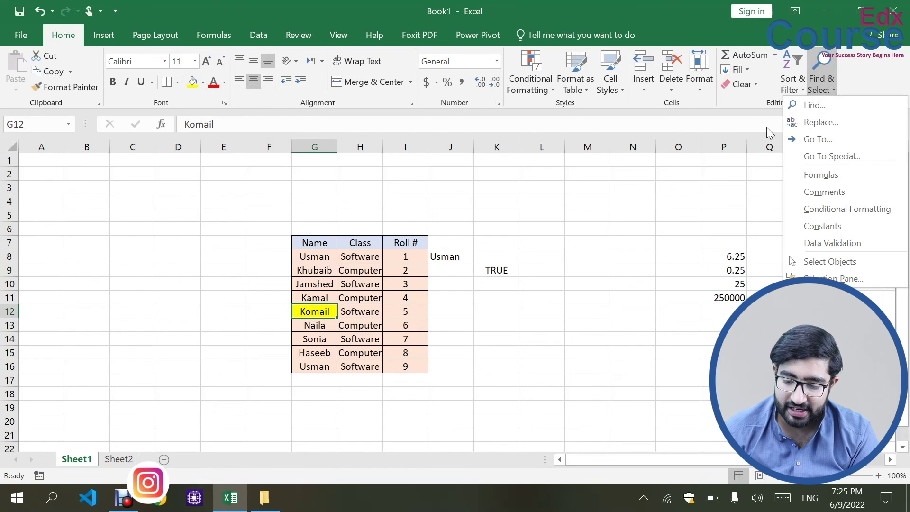
left_click(838, 118)
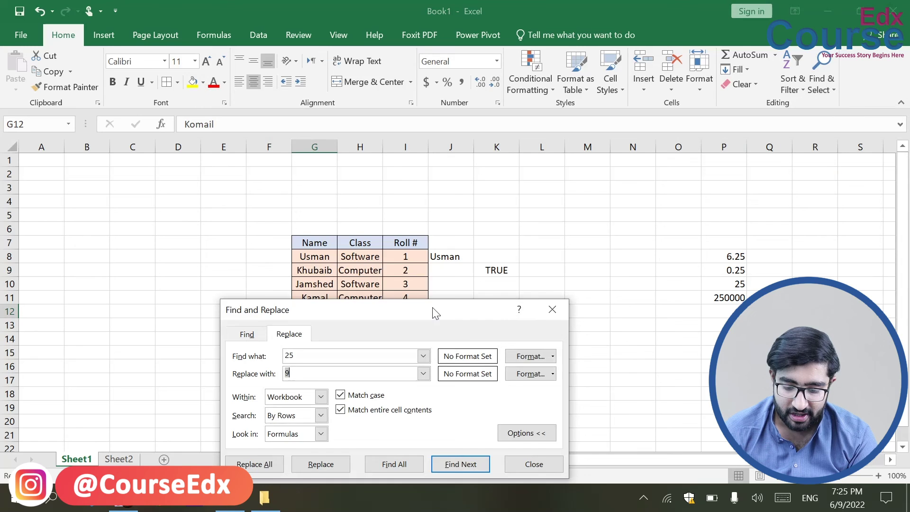
left_click_drag(432, 311, 496, 274)
key("BackSpace")
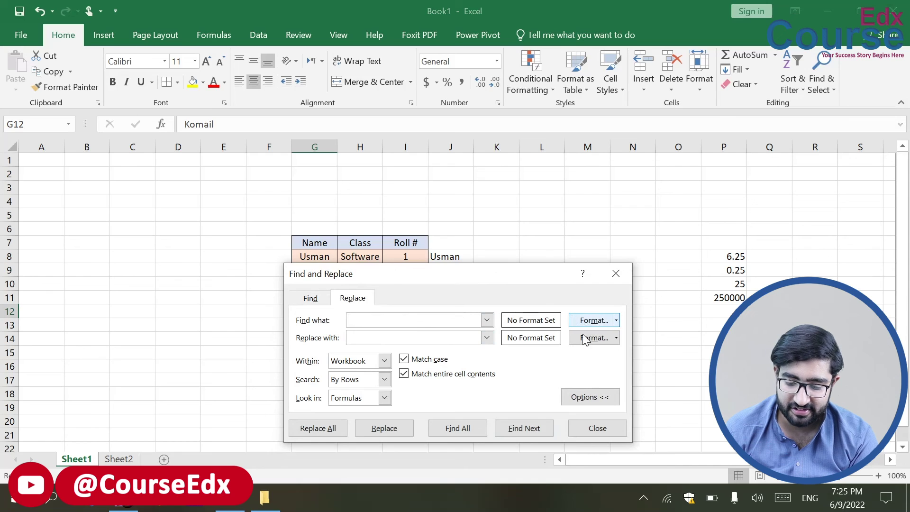
left_click(557, 126)
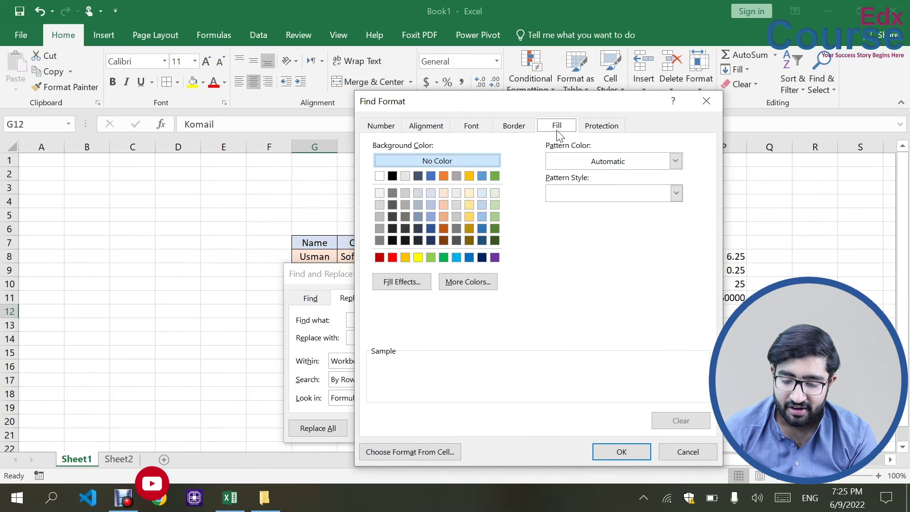
left_click(418, 257)
left_click(621, 452)
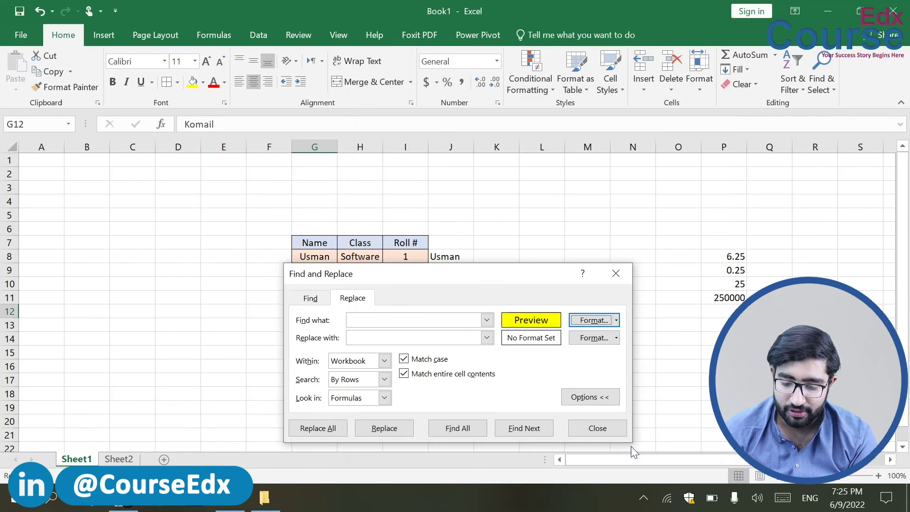
Step: Find the yellow-filled cell and replace its contents with 20, close Find and Replace, and undo the replacement
left_click(476, 338)
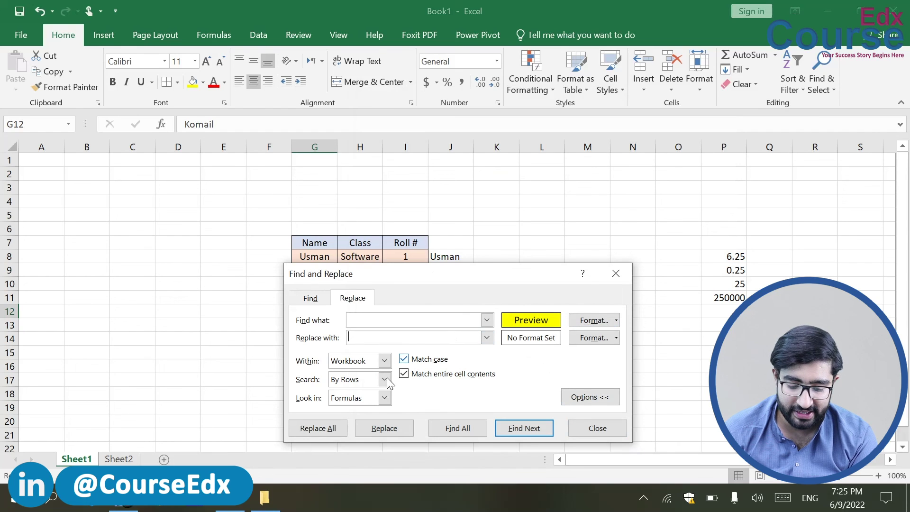
type("20")
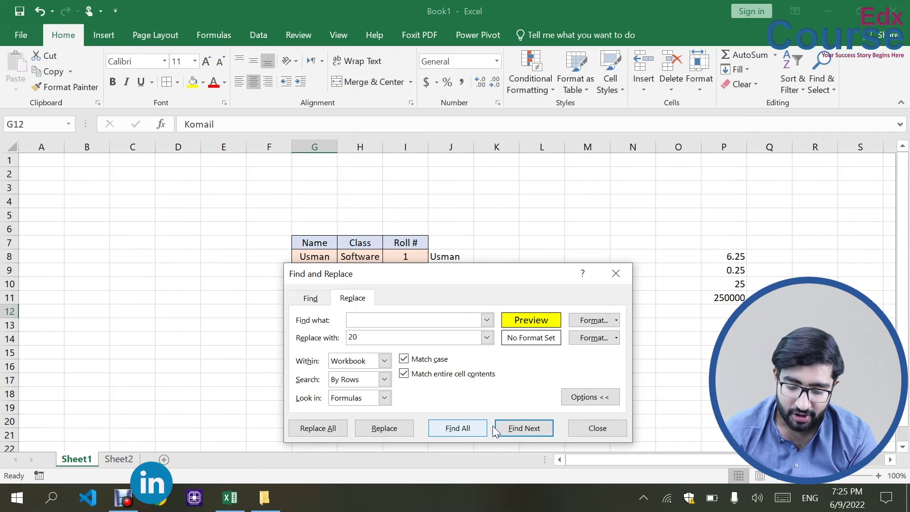
left_click(523, 428)
left_click(443, 428)
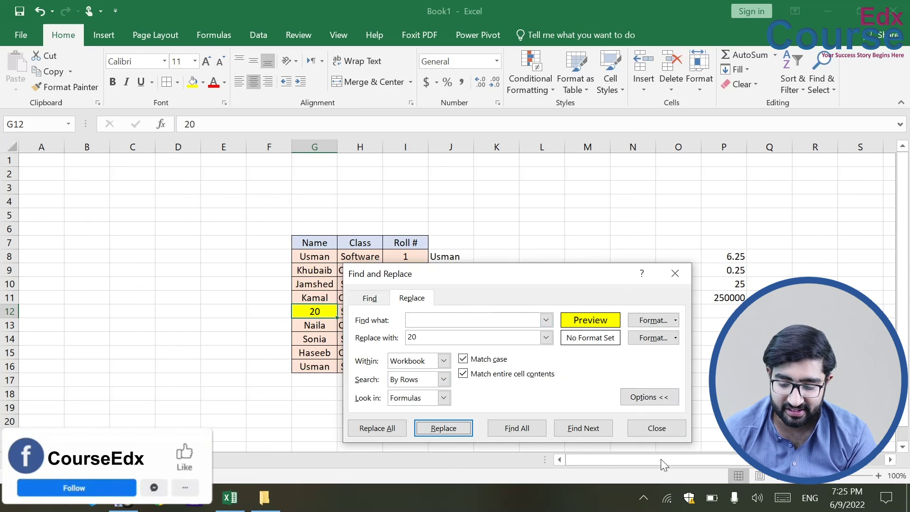
left_click(629, 426)
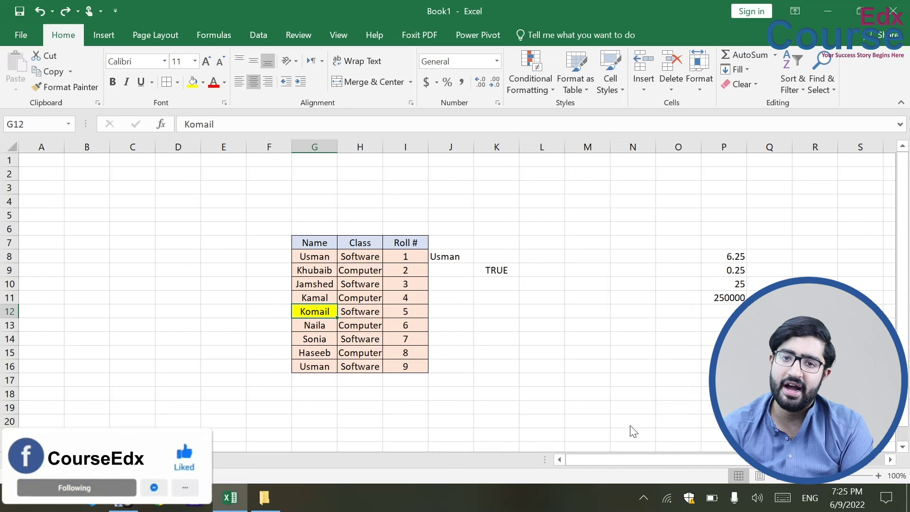